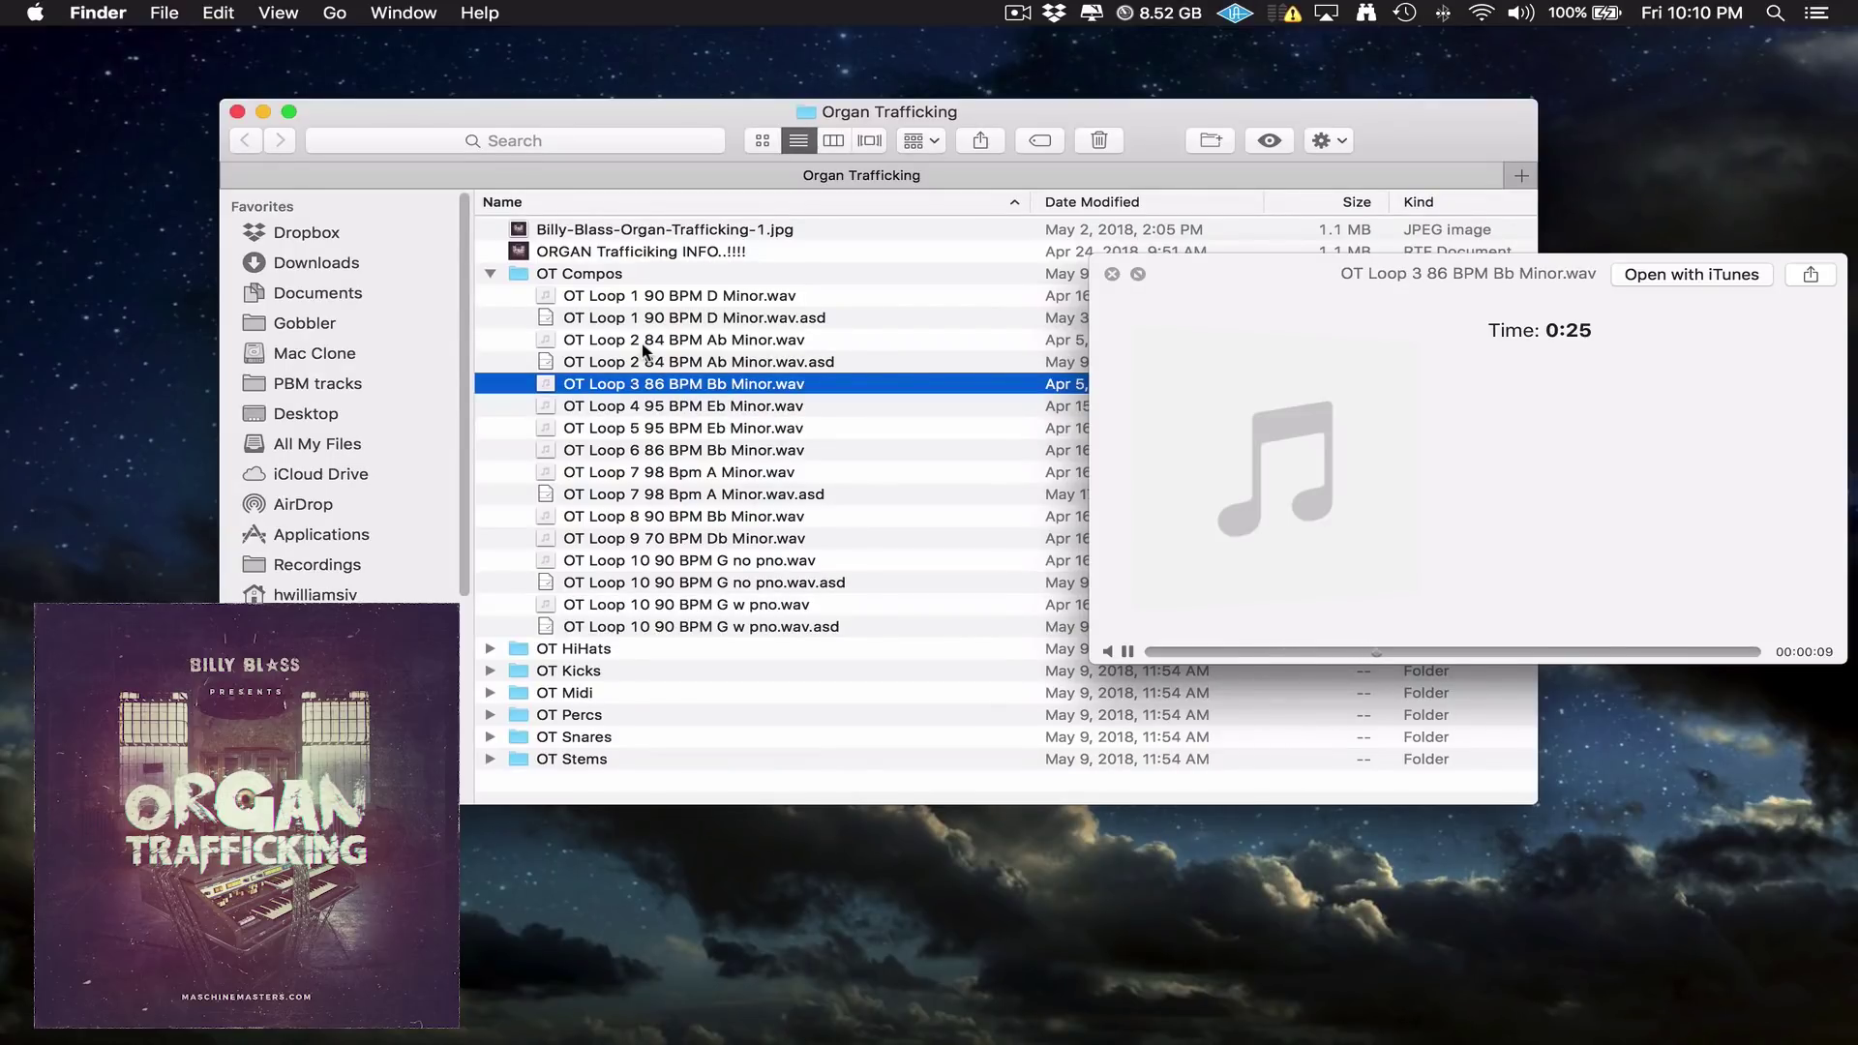
Preview the composition loops in OT Compos one after another, from OT Loop 4 through OT Loop 9
key("Down")
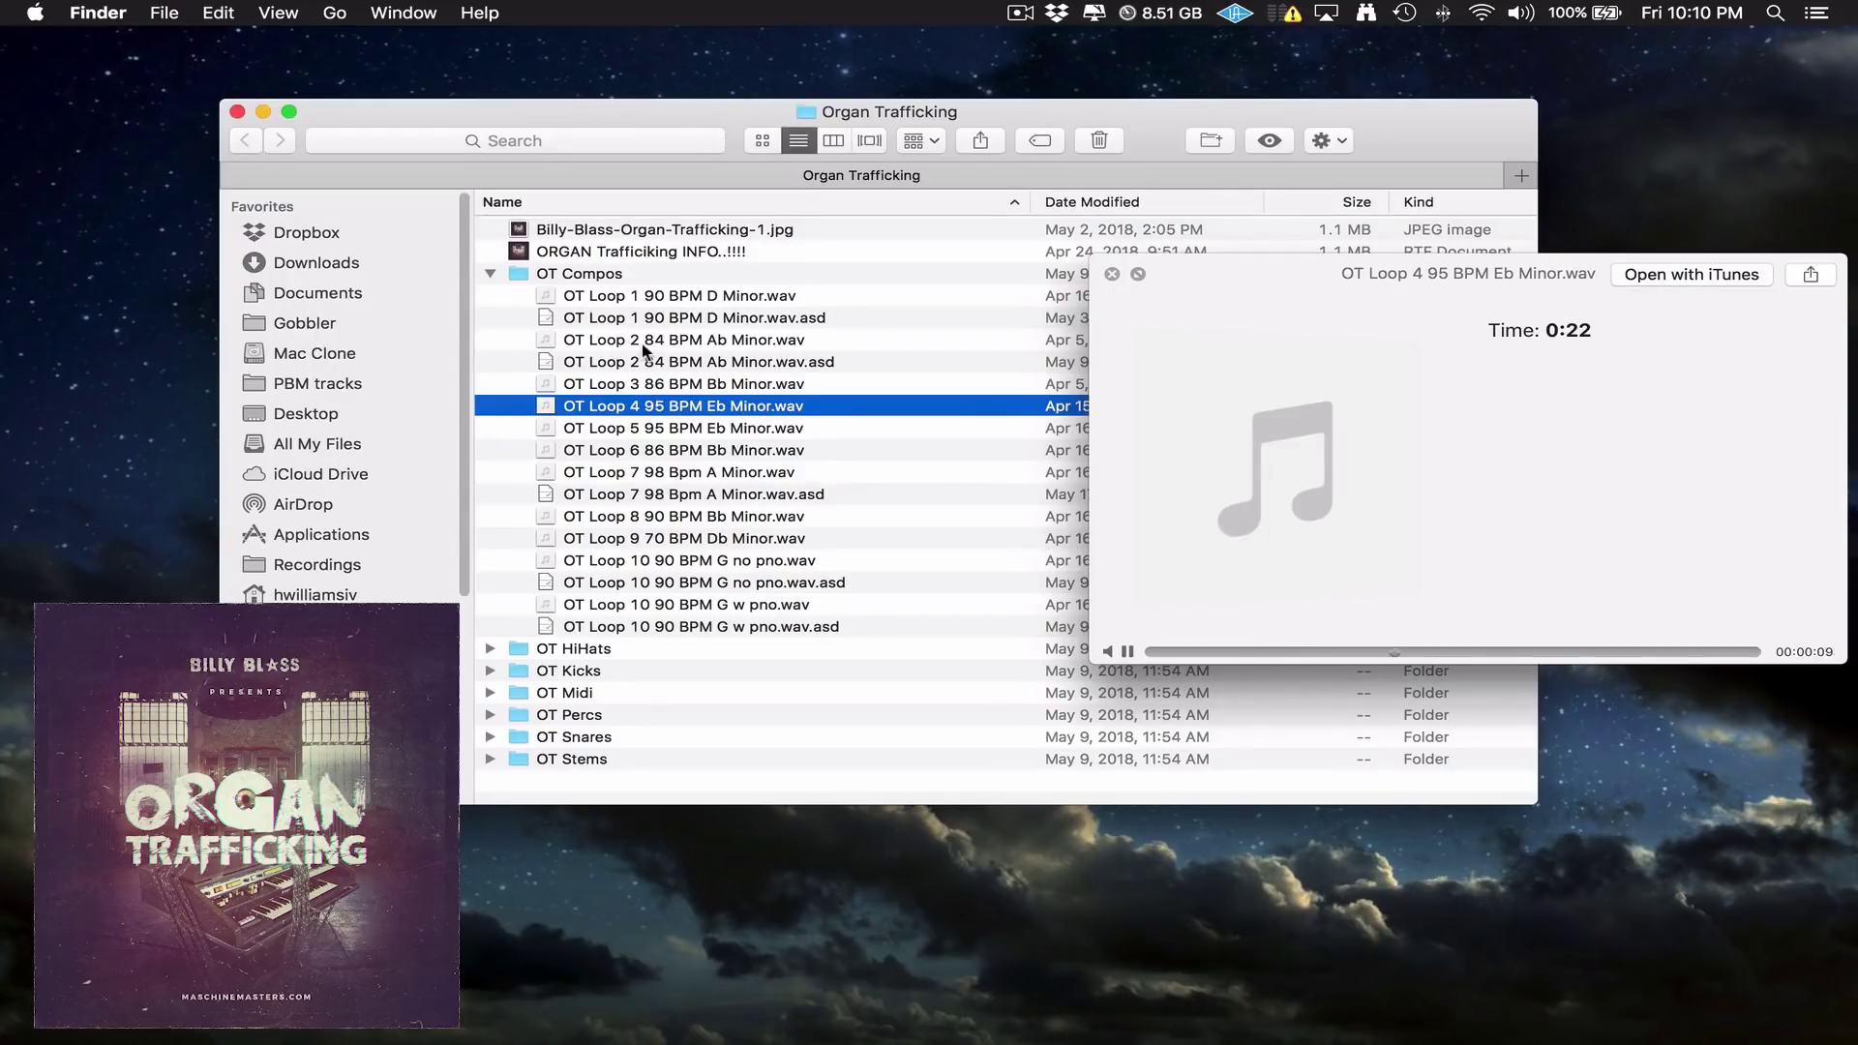
key("Down")
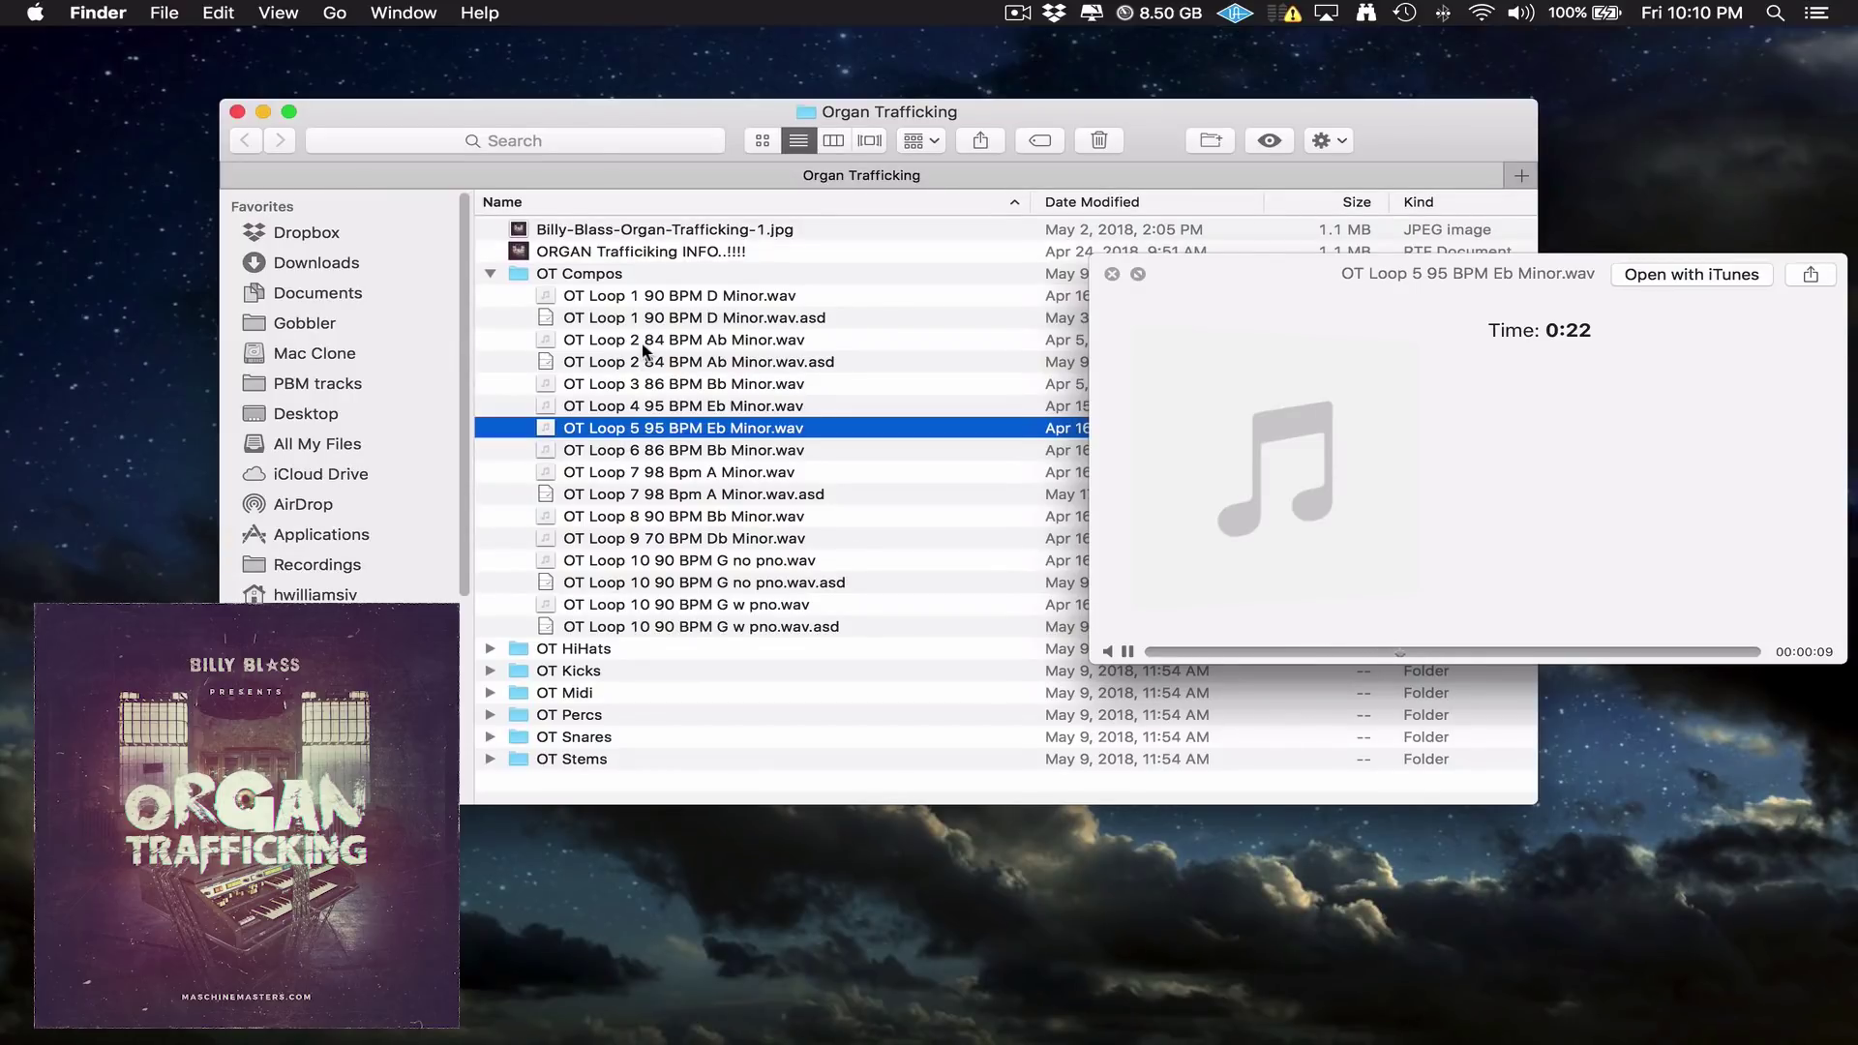
key("Down")
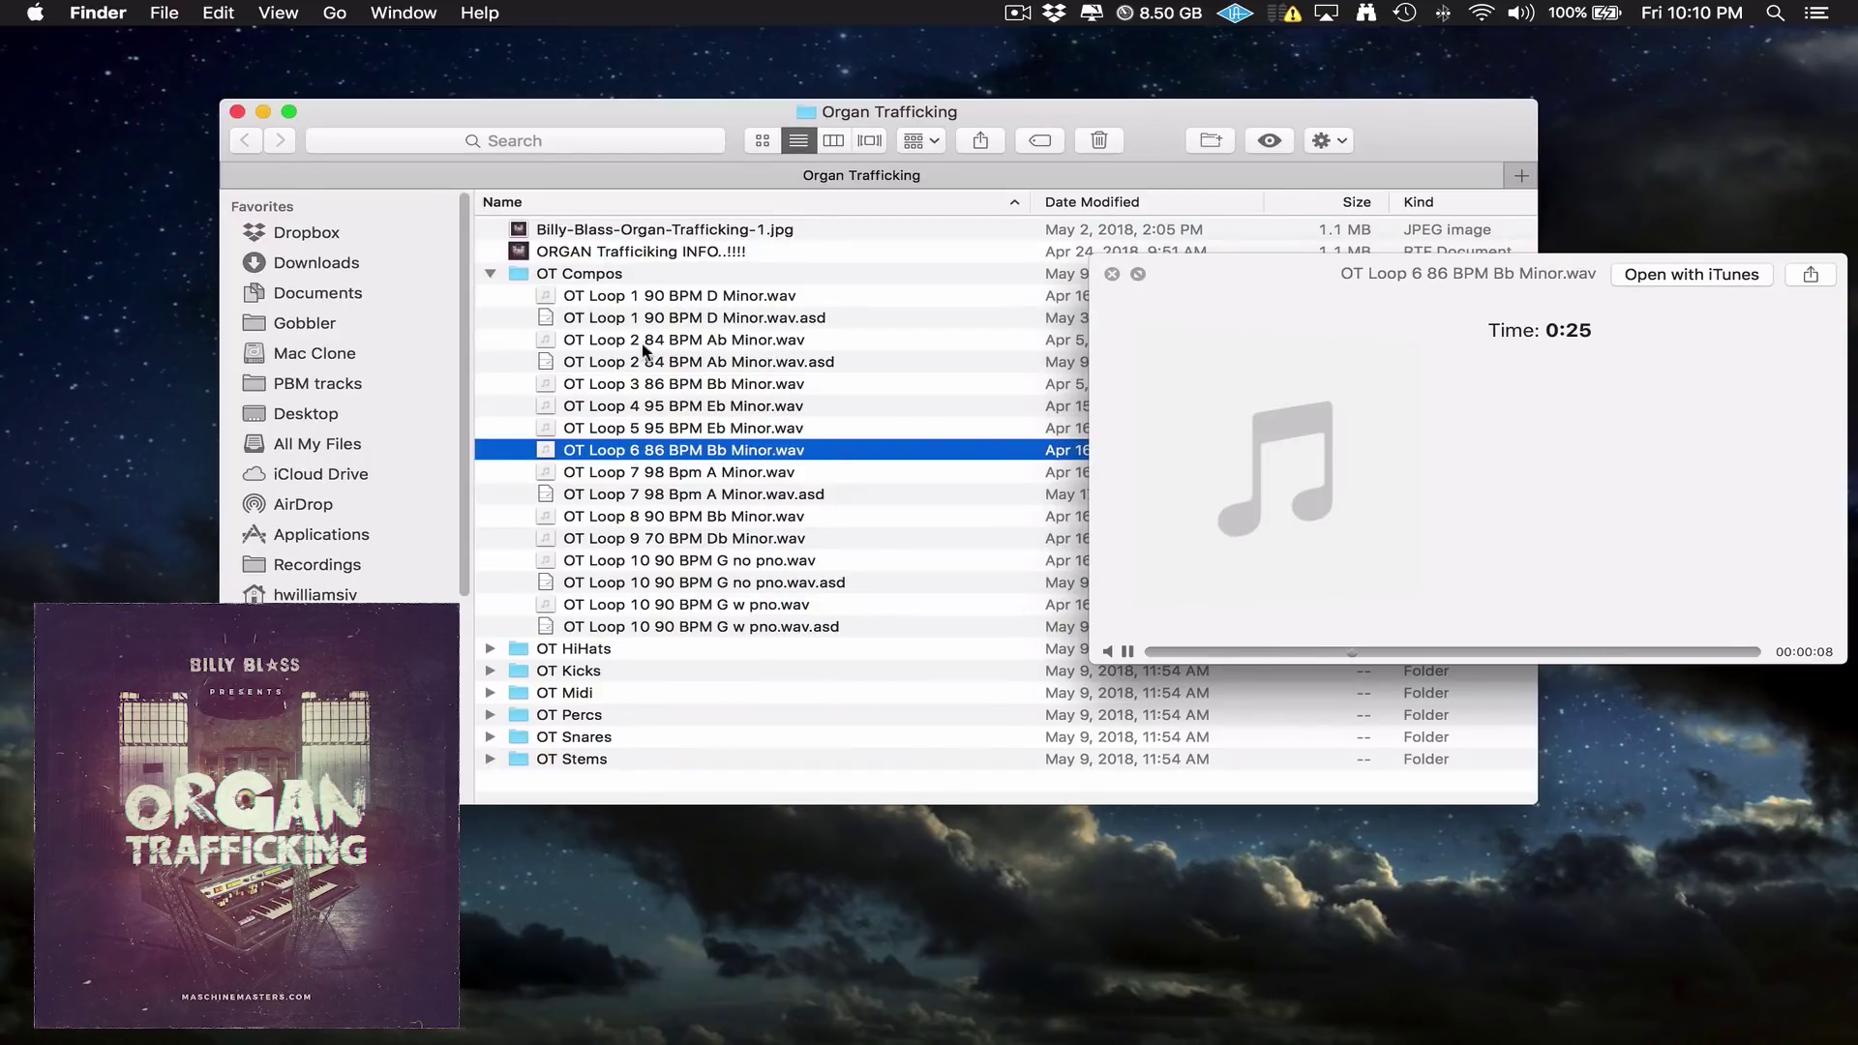
key("Down")
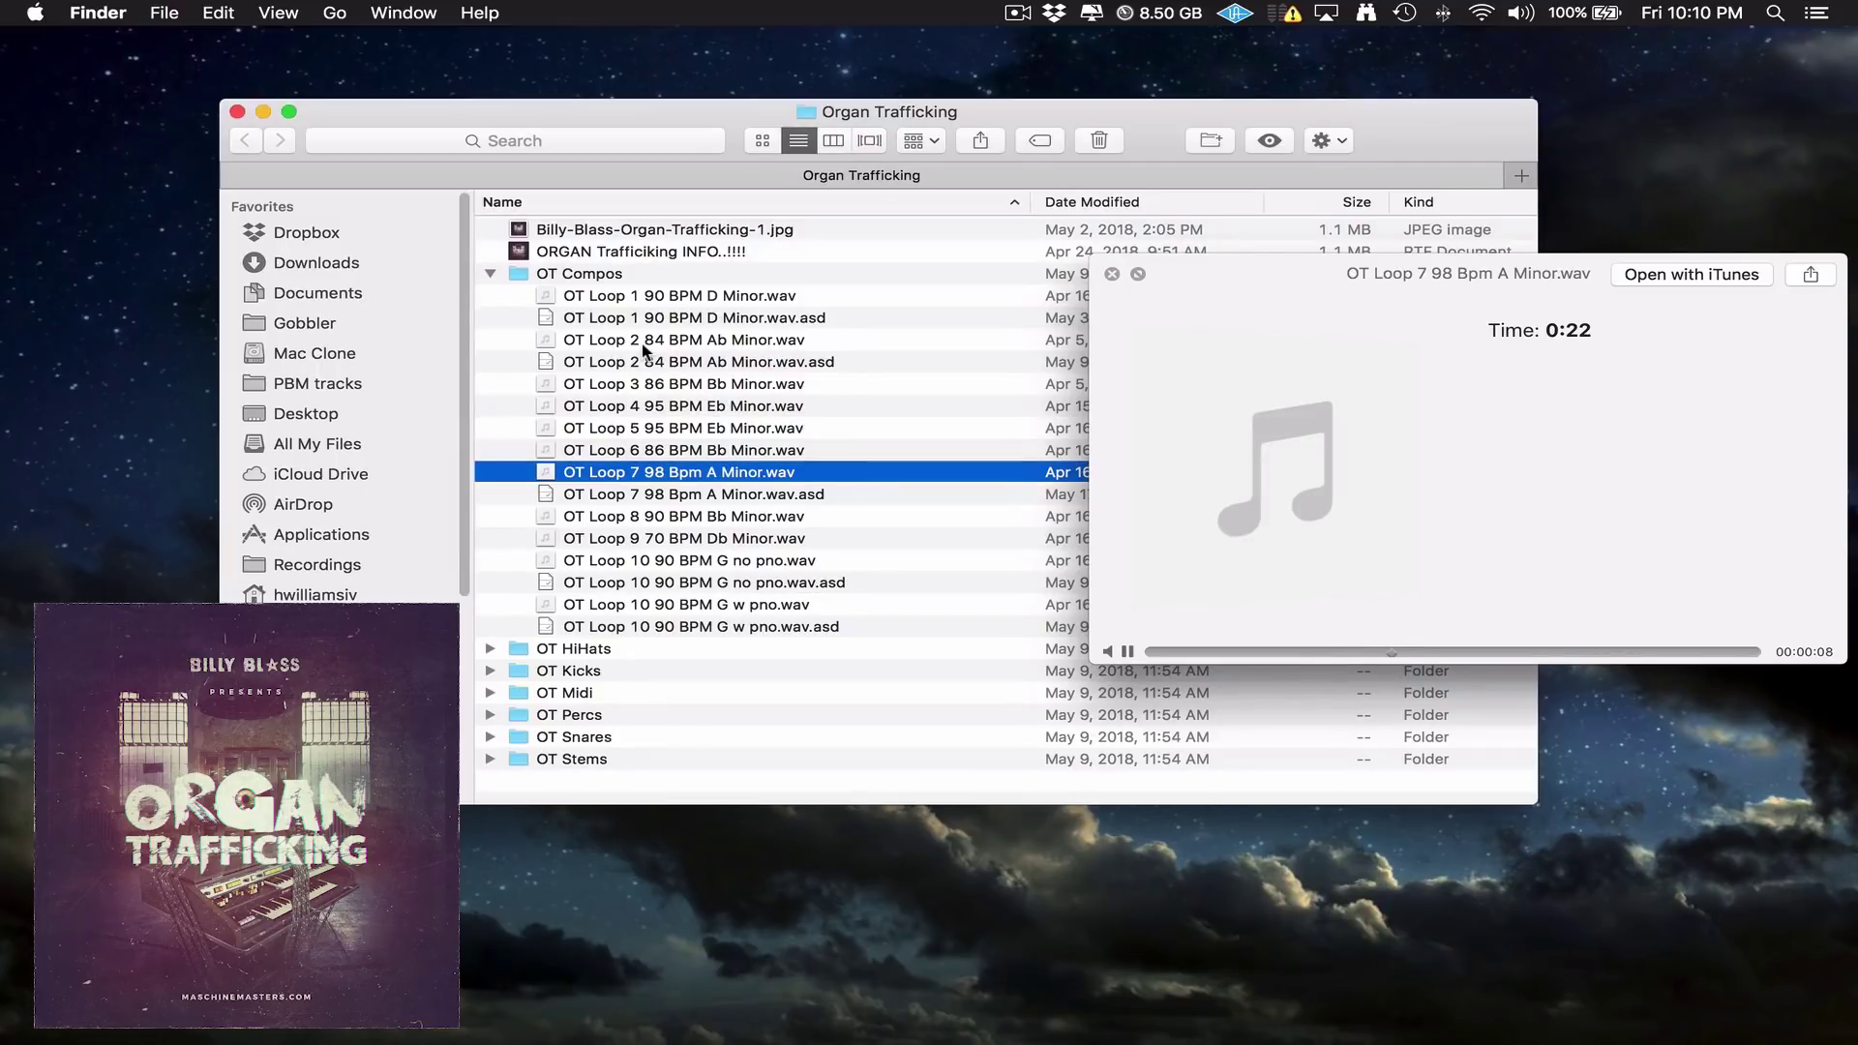
key("Down")
key("Down")
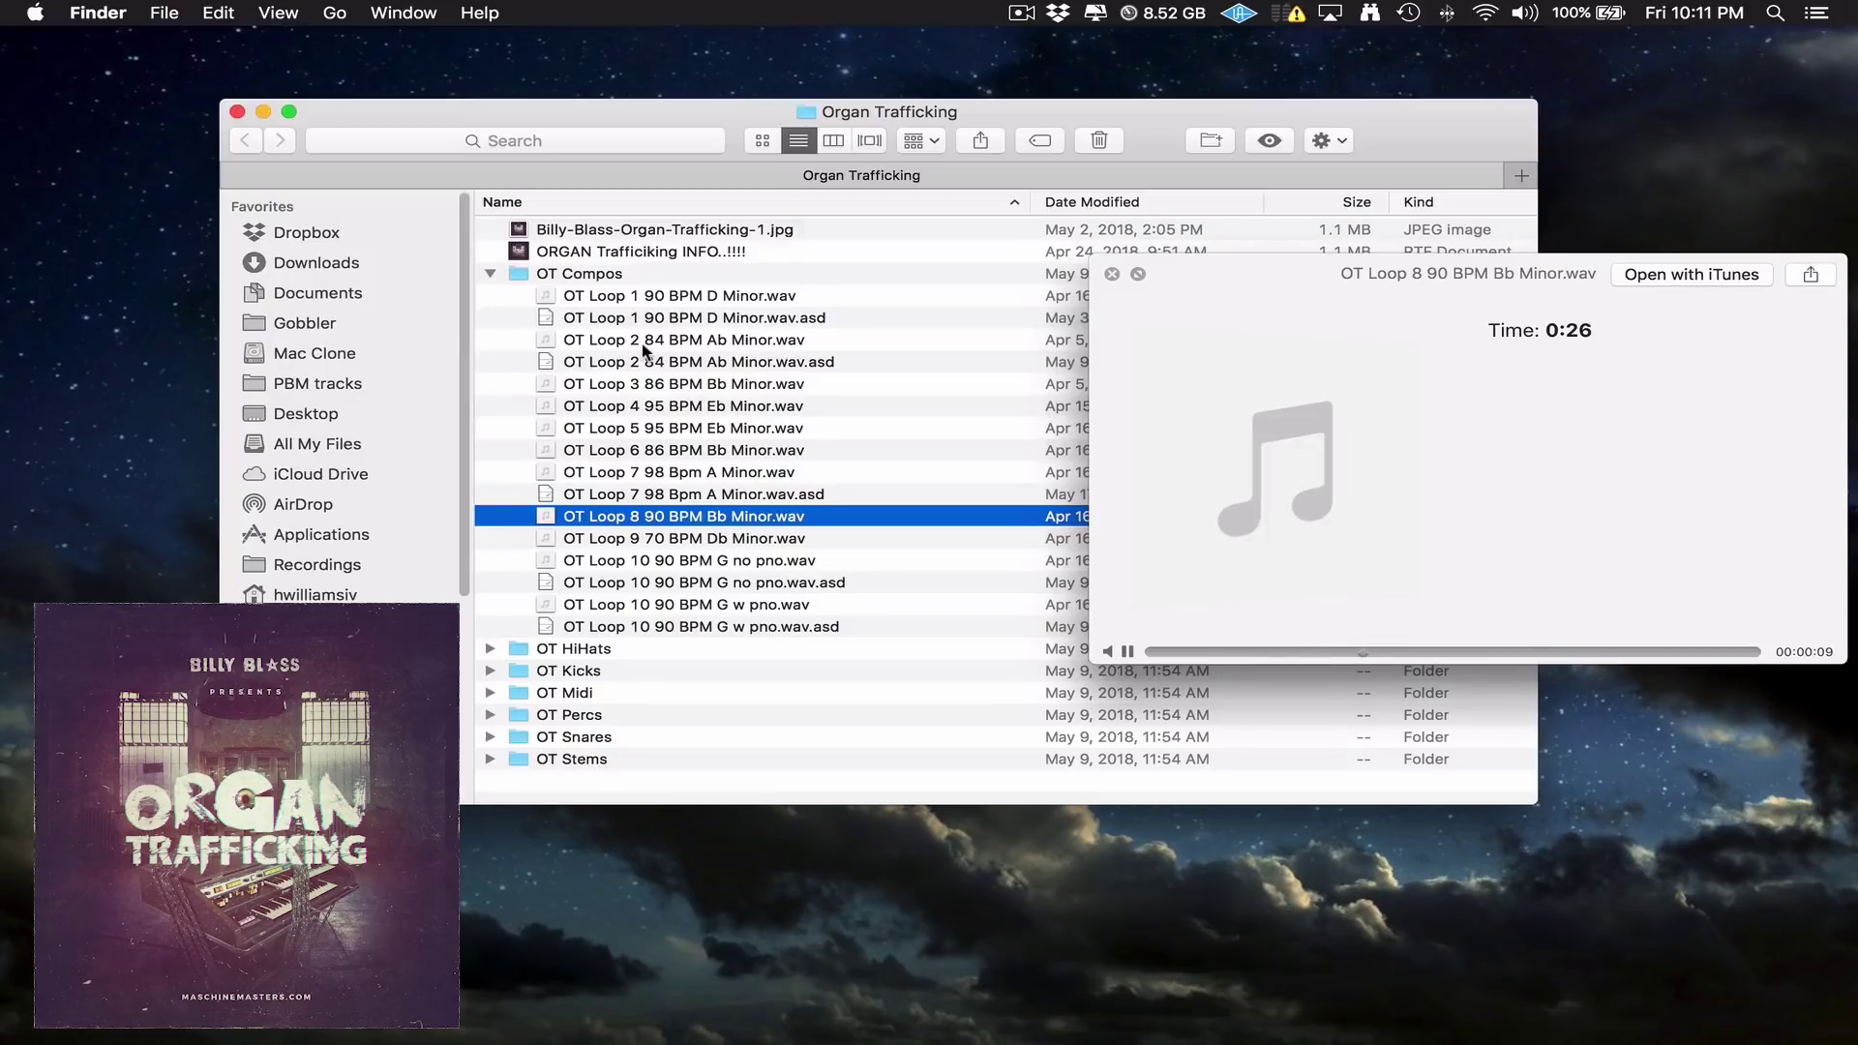
key("Down")
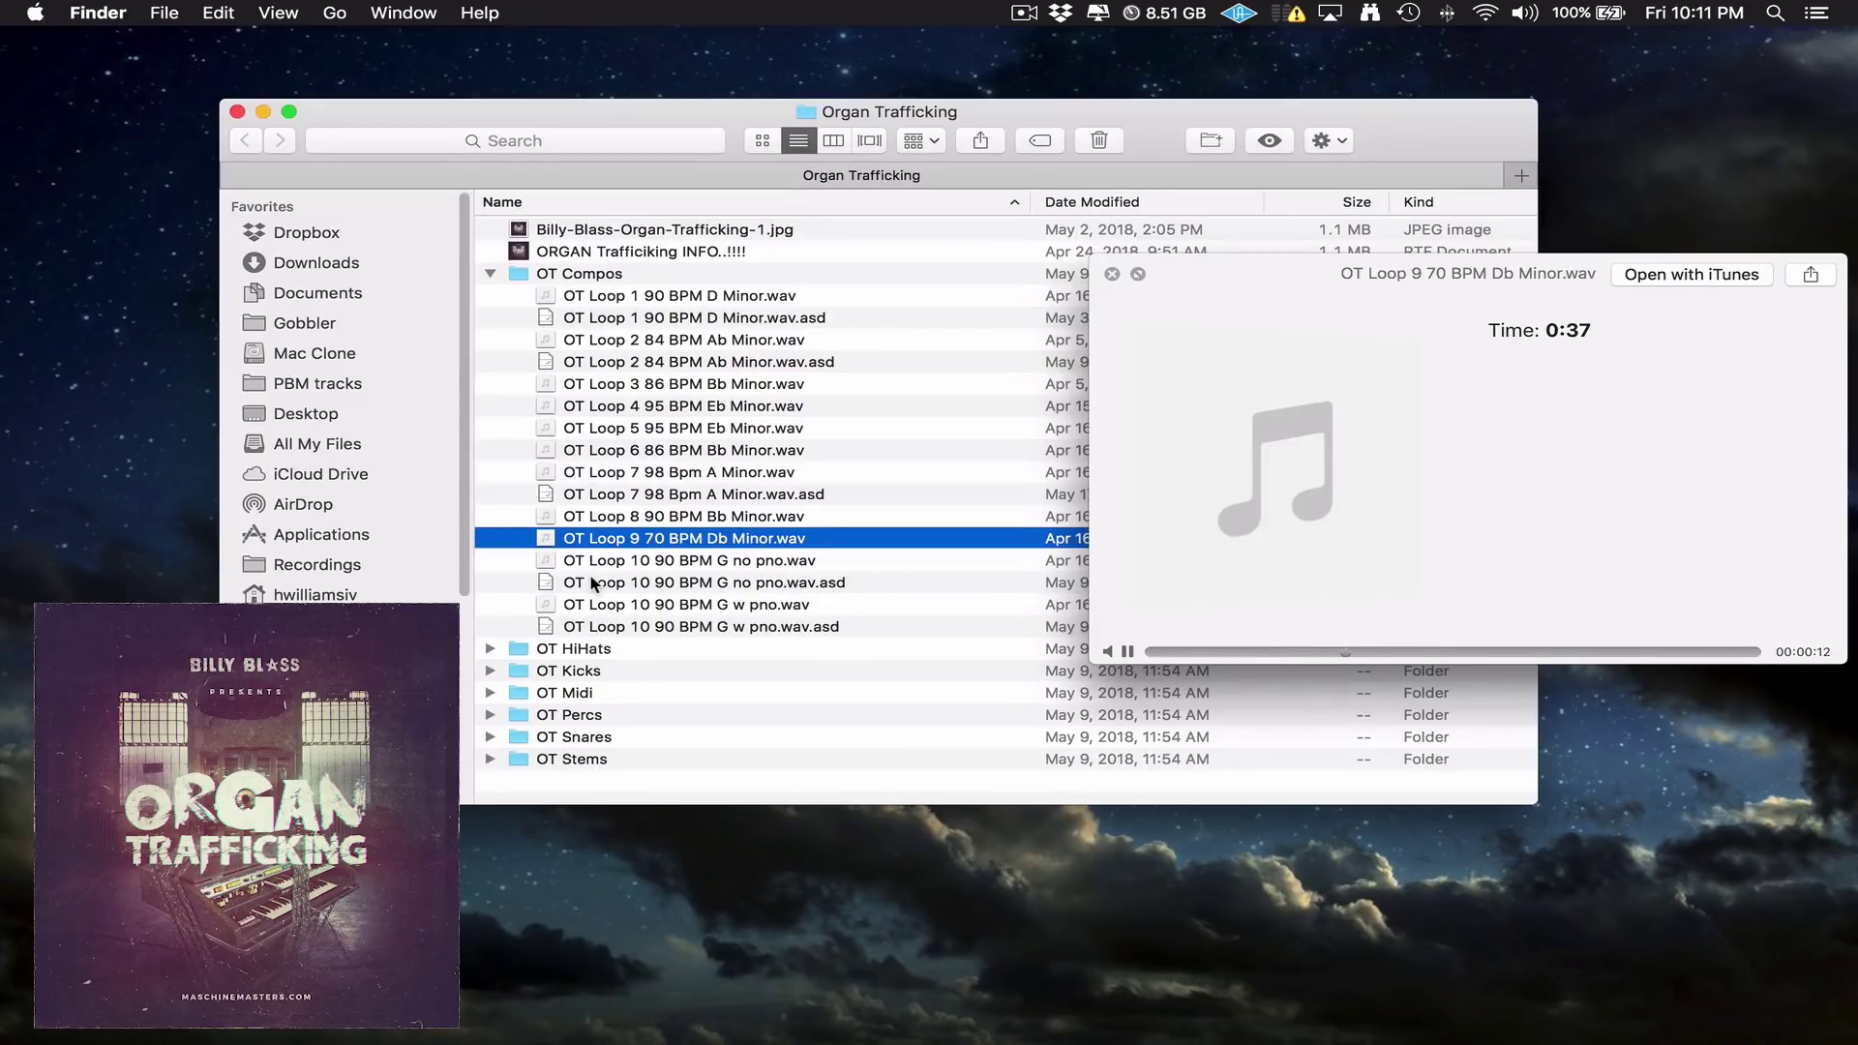
Preview the hi-hat samples in the OT HiHats folder in sequence, starting with OT HiHat 1
key("space")
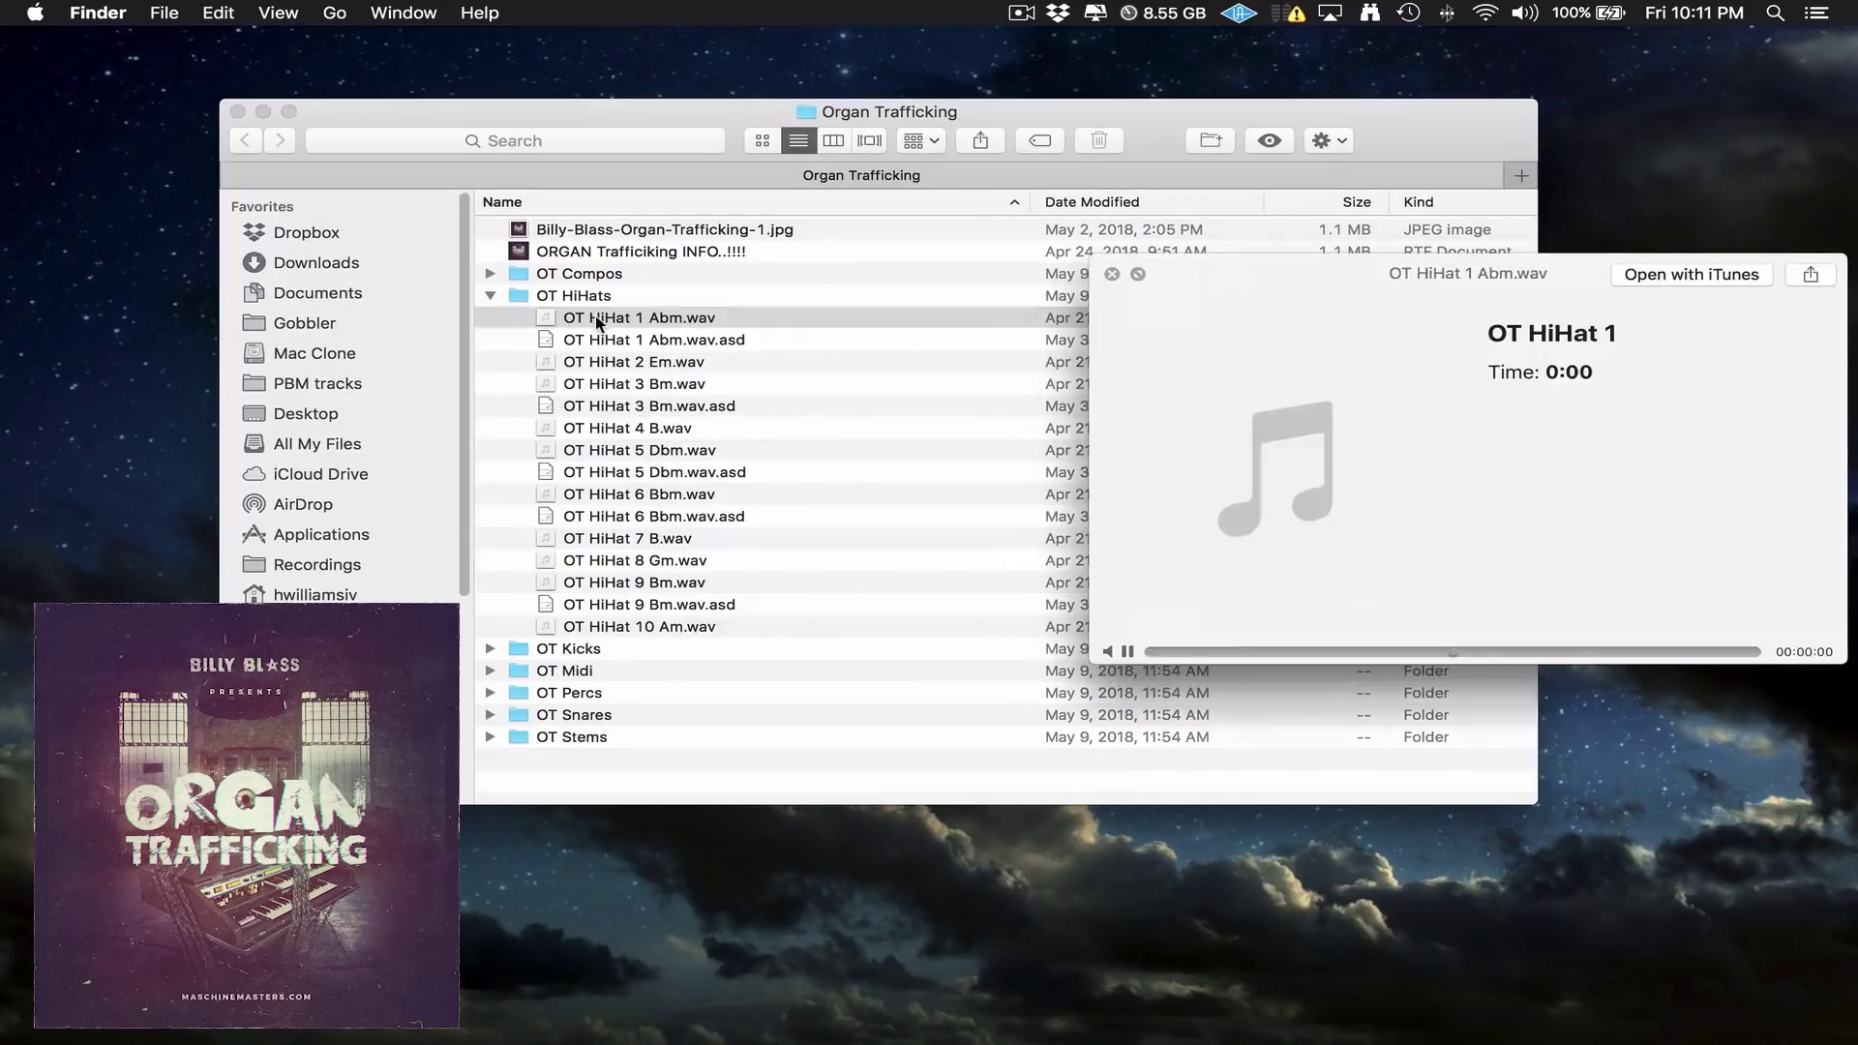
key("Down")
key("Down")
key("Down")
key("Down")
key("Down")
key("Down")
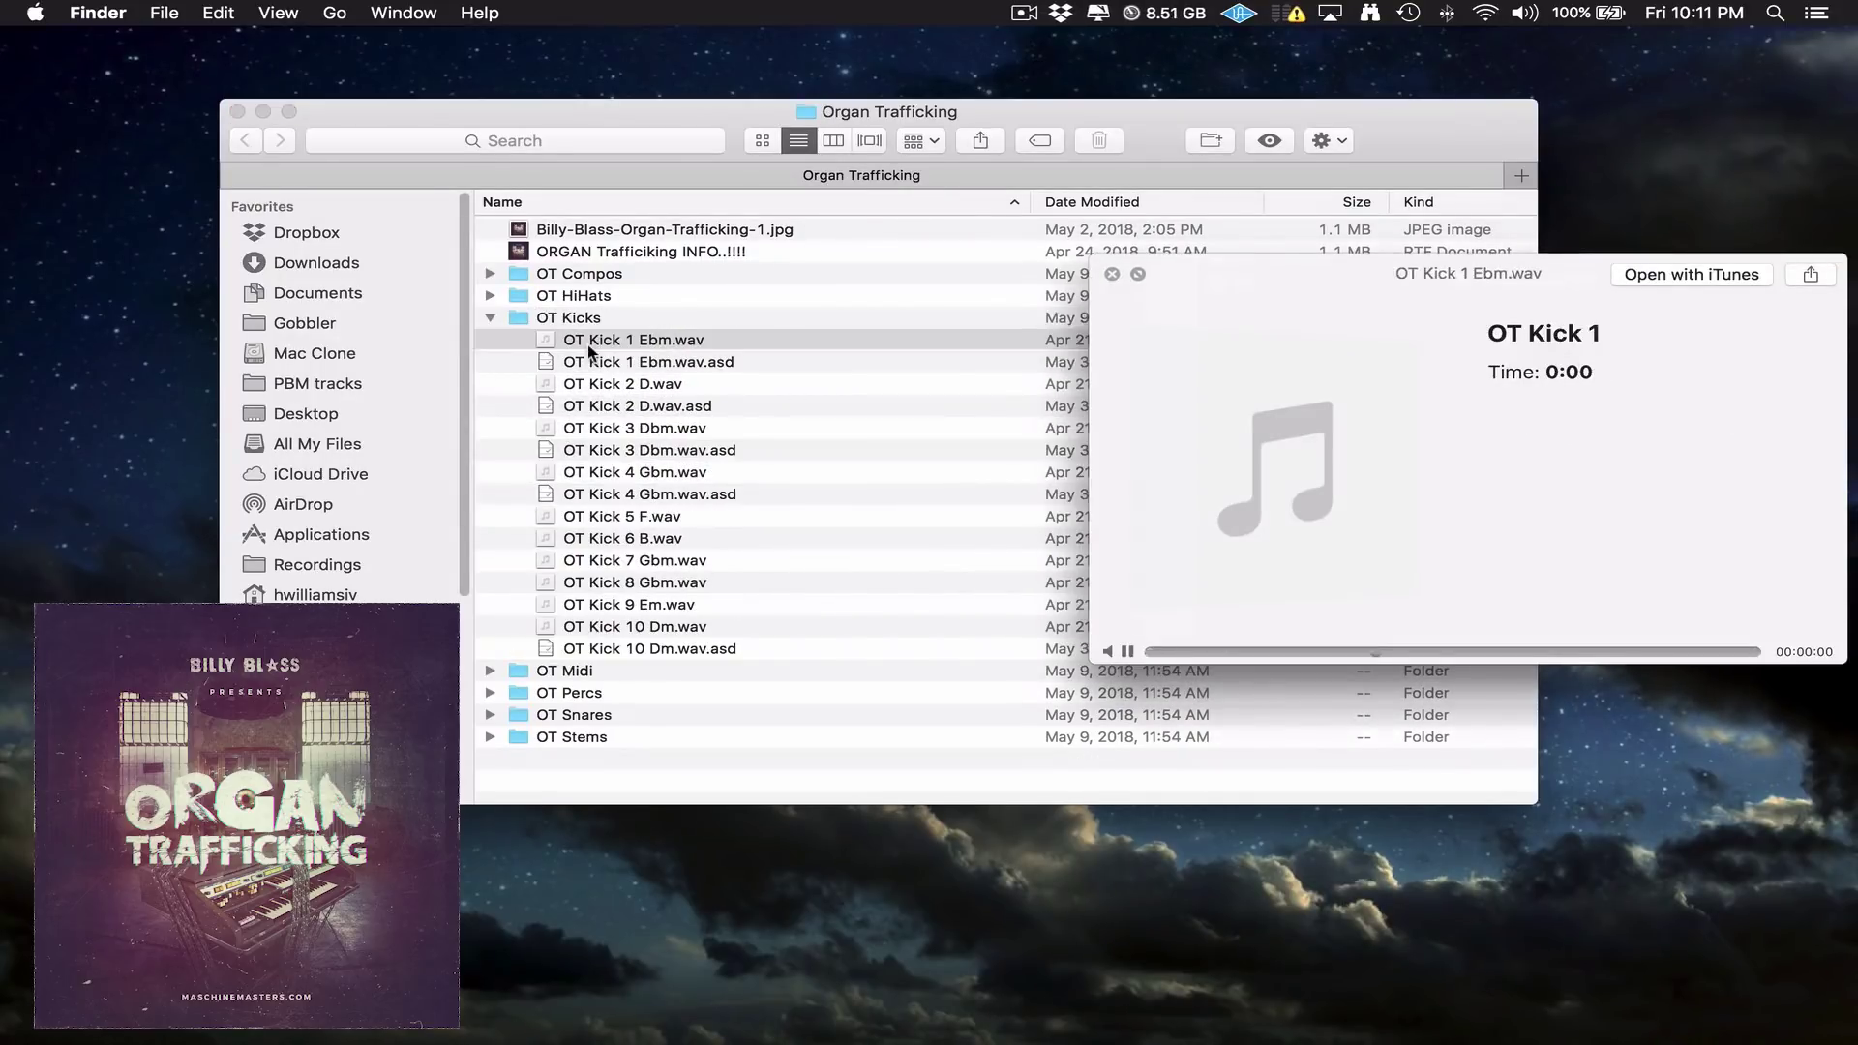
Preview the kick samples in the OT Kicks folder in sequence, from OT Kick 1 through OT Kick 6
key("Down")
key("Down")
key("Down")
key("Down")
key("Down")
key("Down")
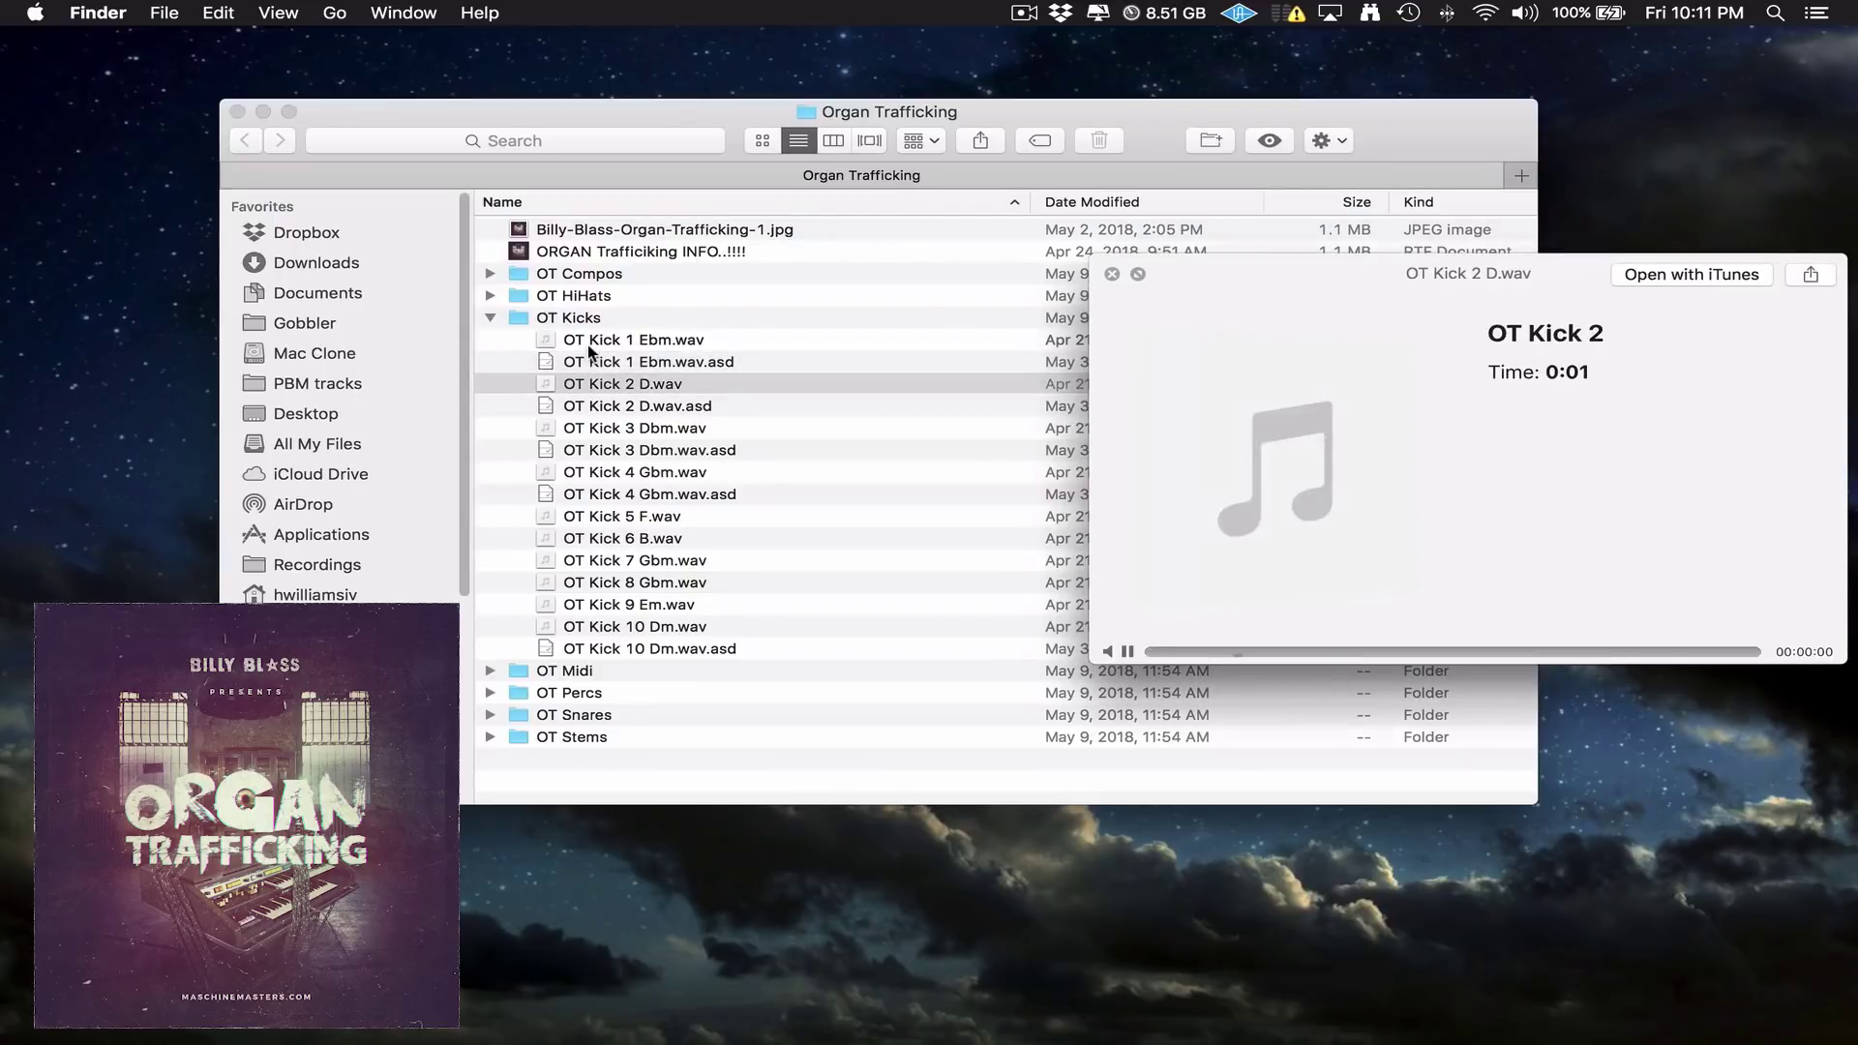
key("Down")
key("Down")
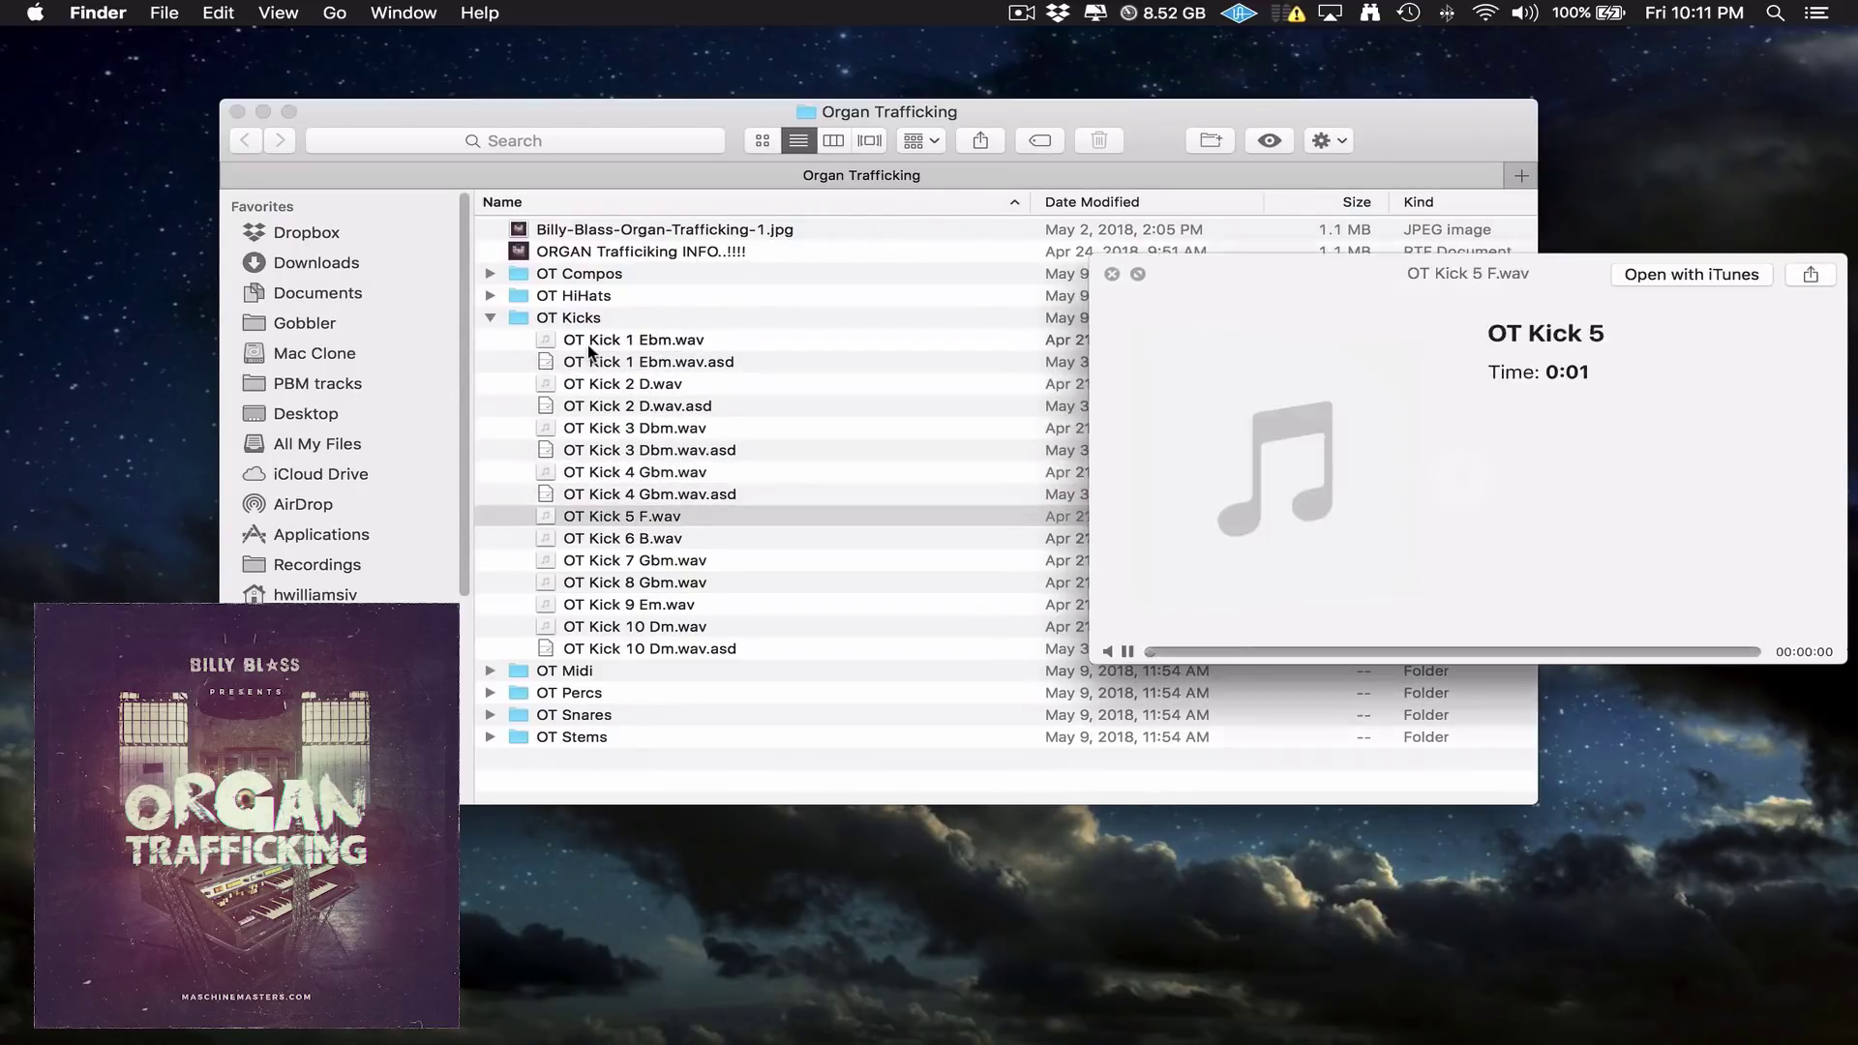
key("Down")
Collapse the OT Kicks folder and expand OT Midi and its OT L1 Midi subfolder to view the MIDI files
left_click(489, 318)
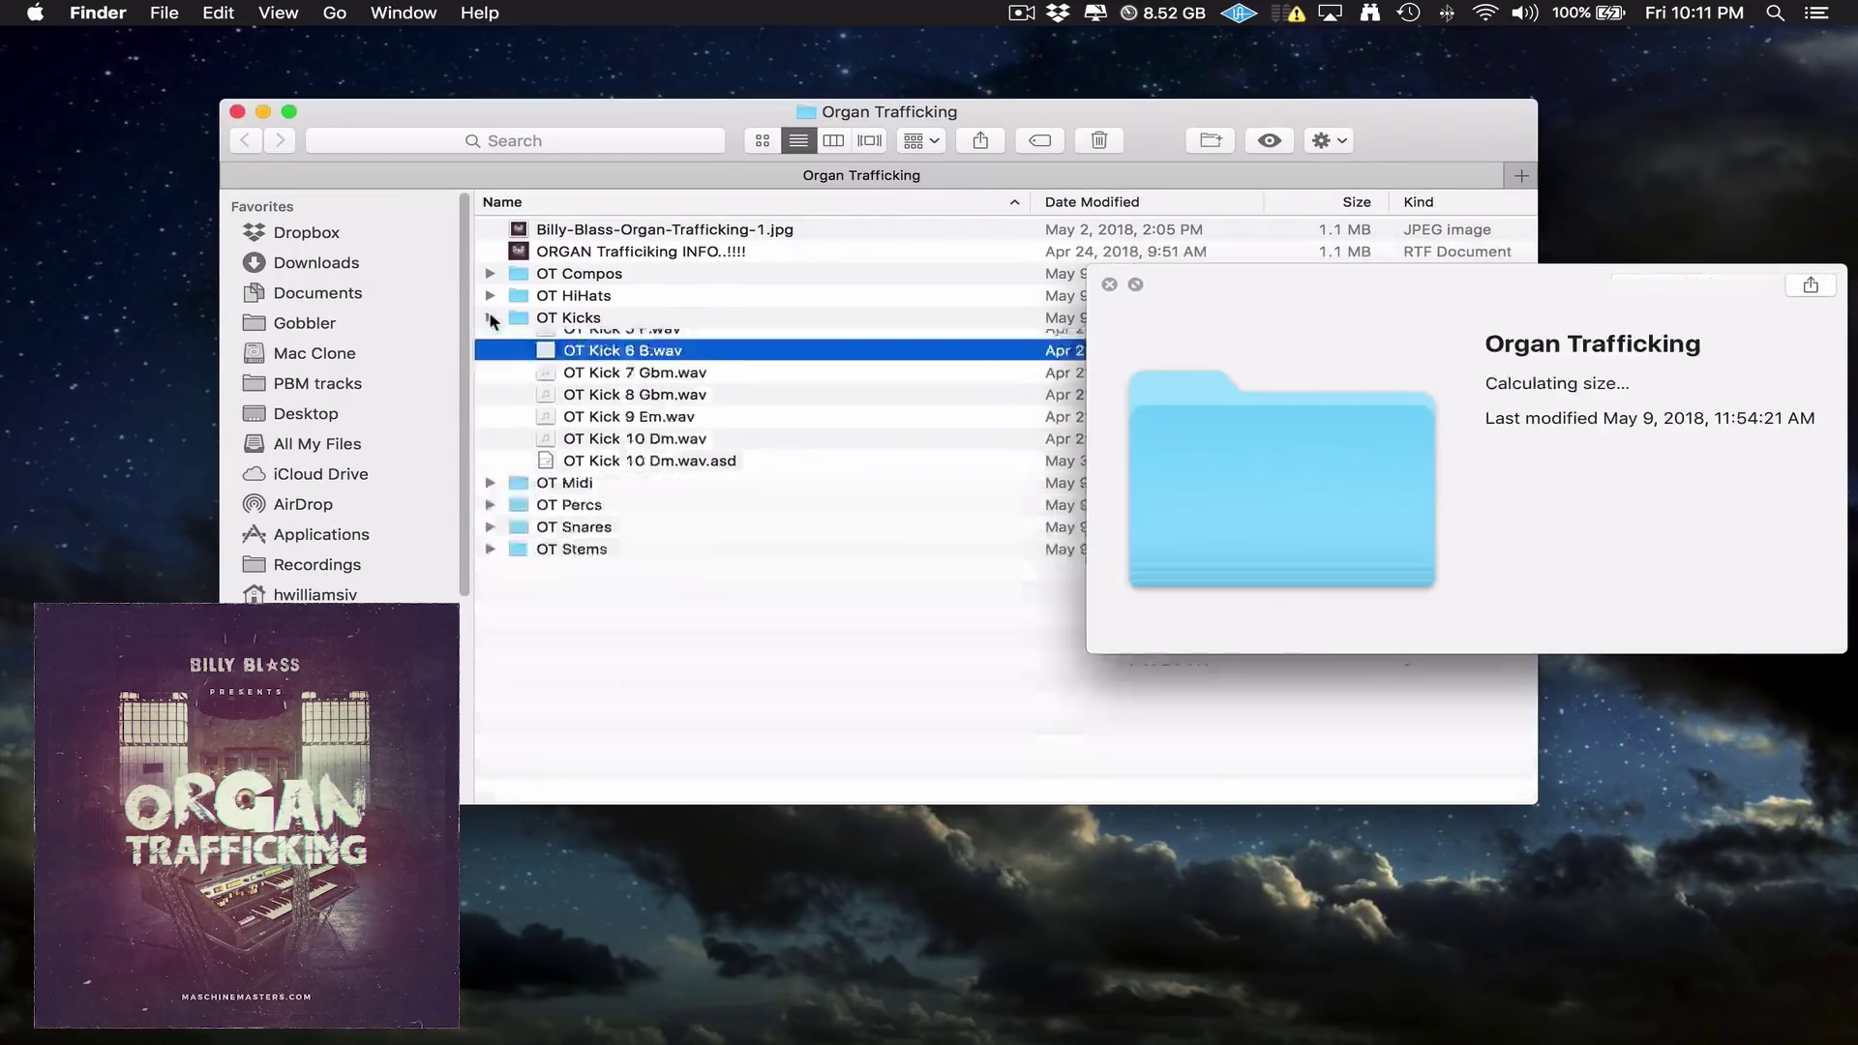
left_click(489, 340)
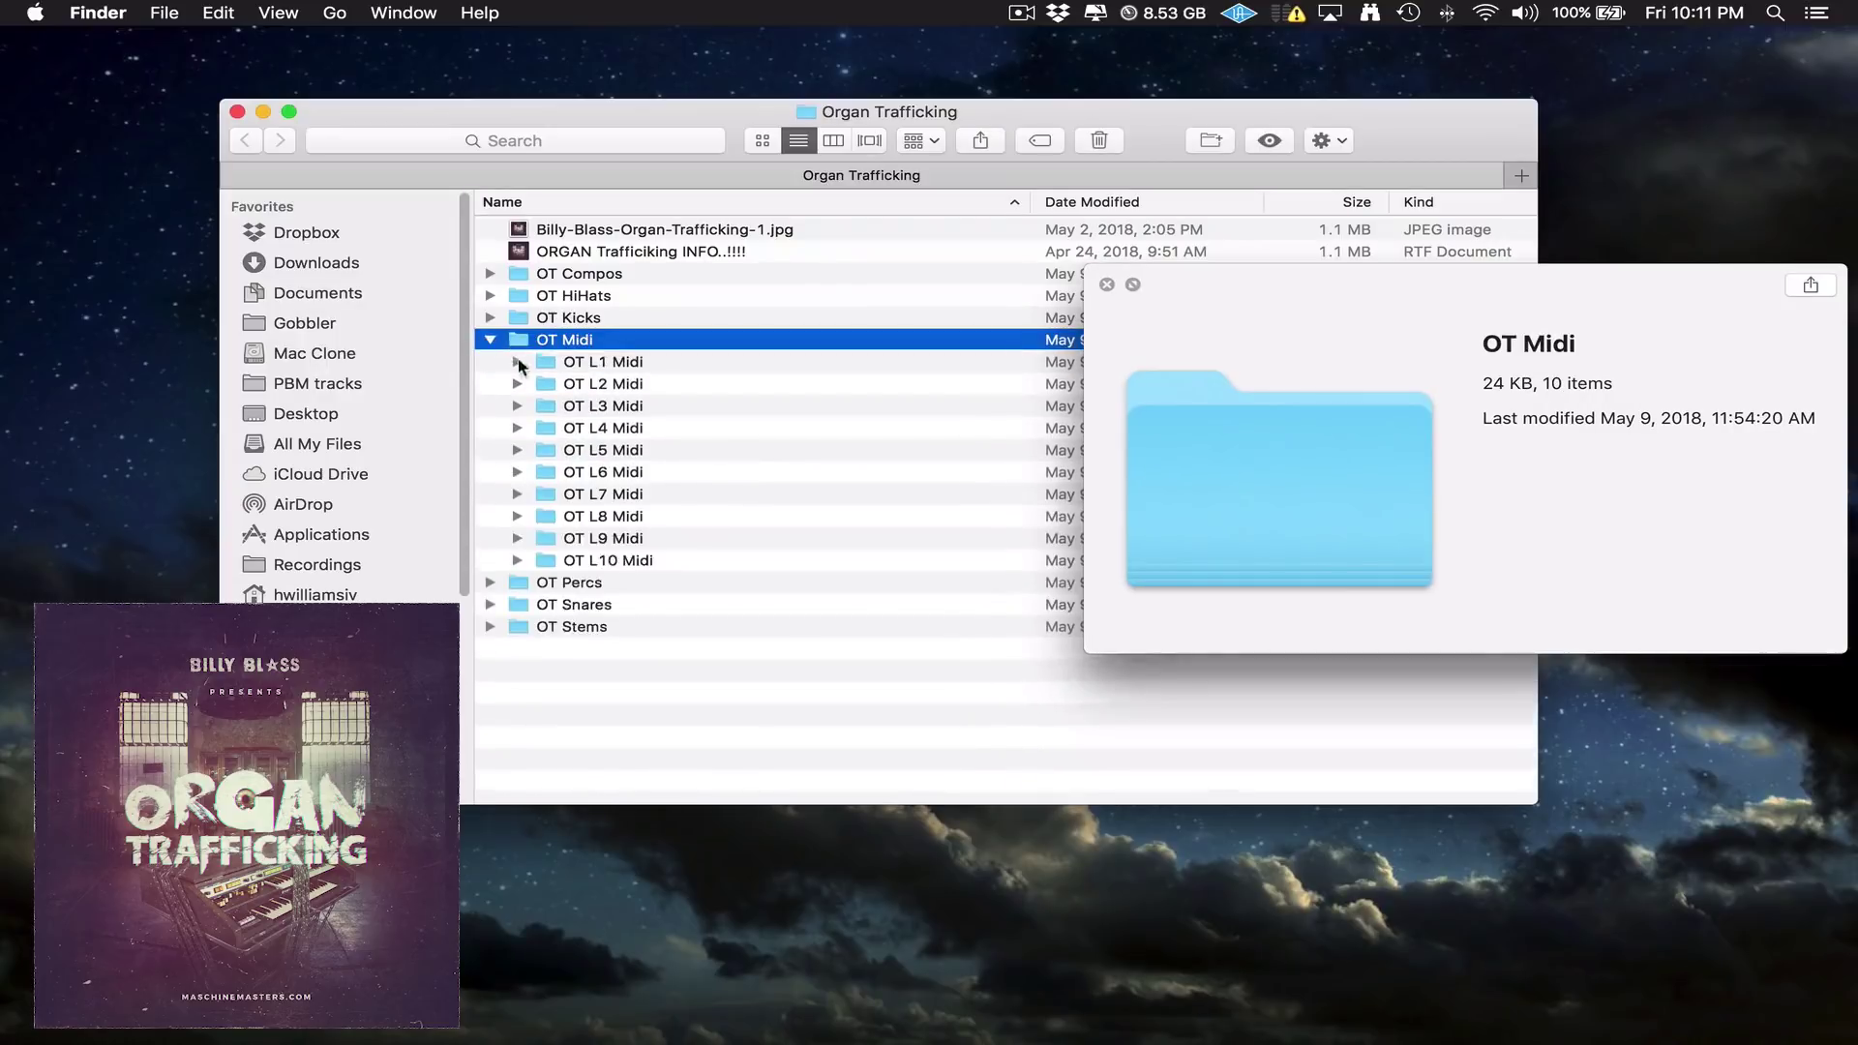
left_click(517, 362)
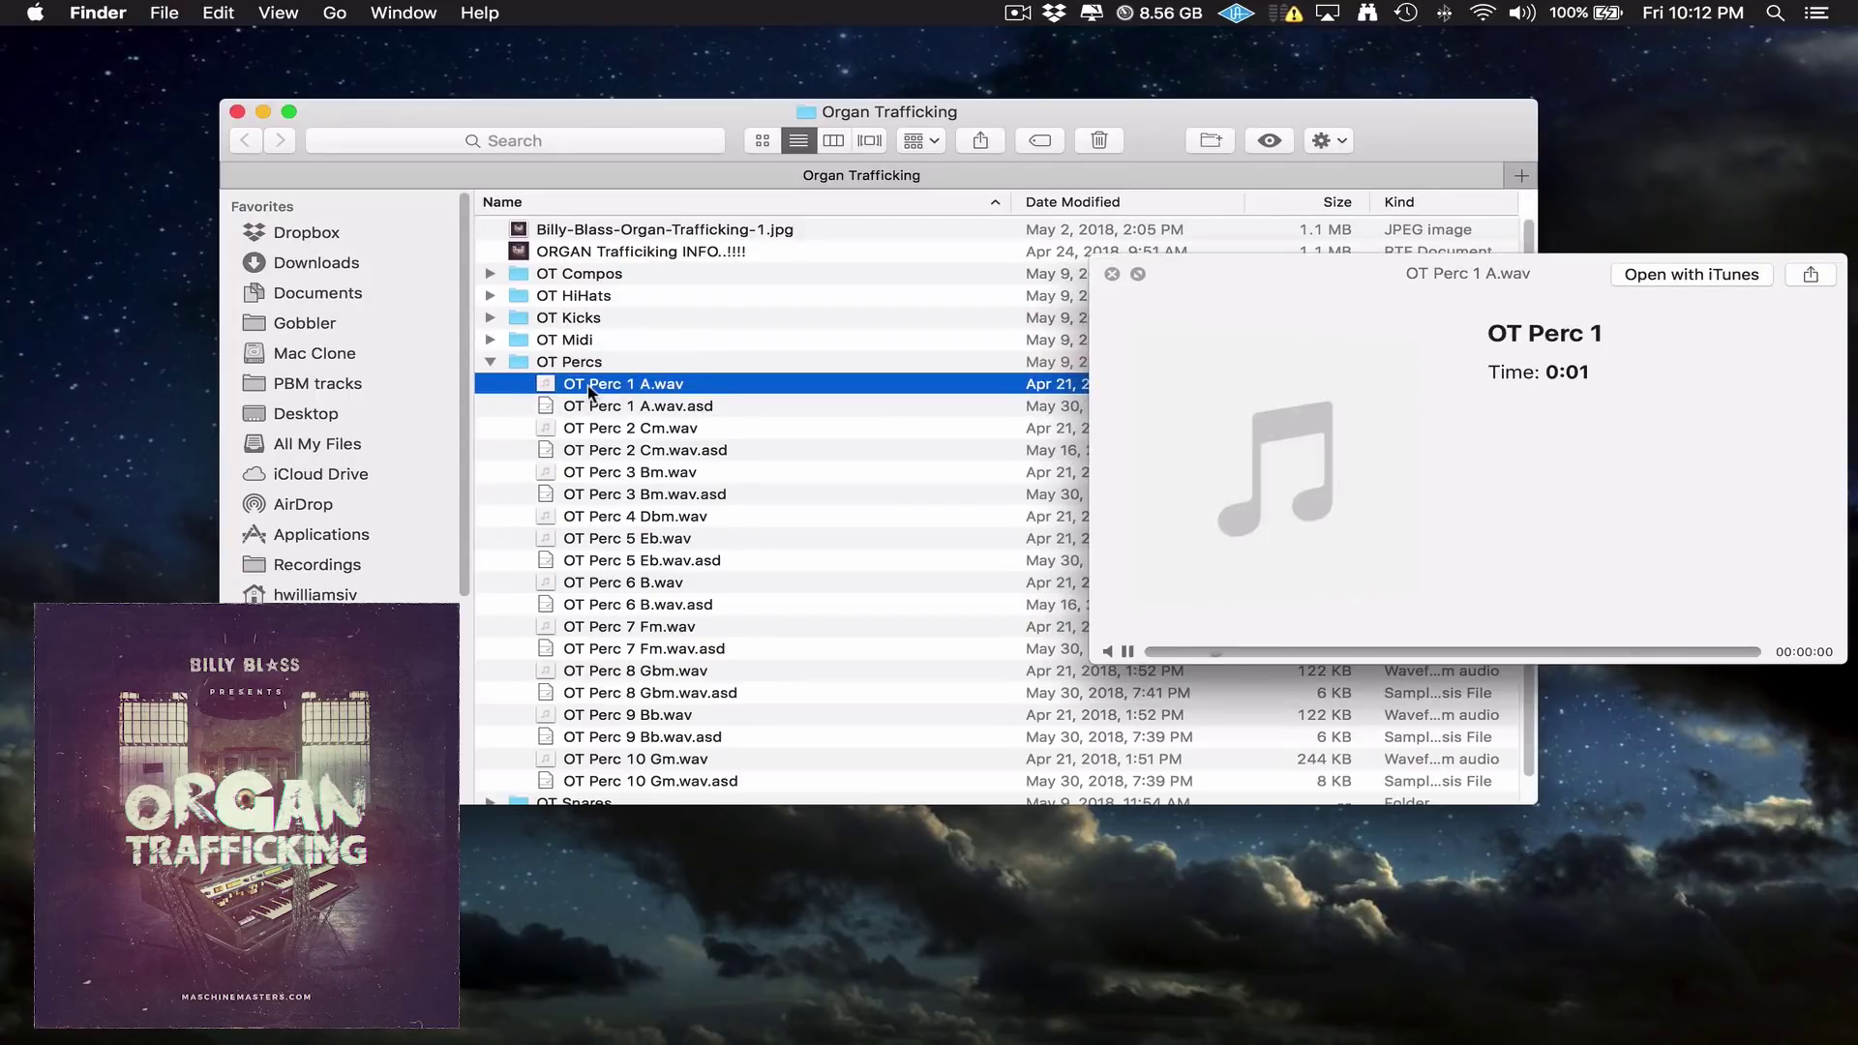
Preview the percussion samples in the OT Percs folder in sequence, continuing from OT Perc 1 past OT Perc 6
key("Down")
key("Down")
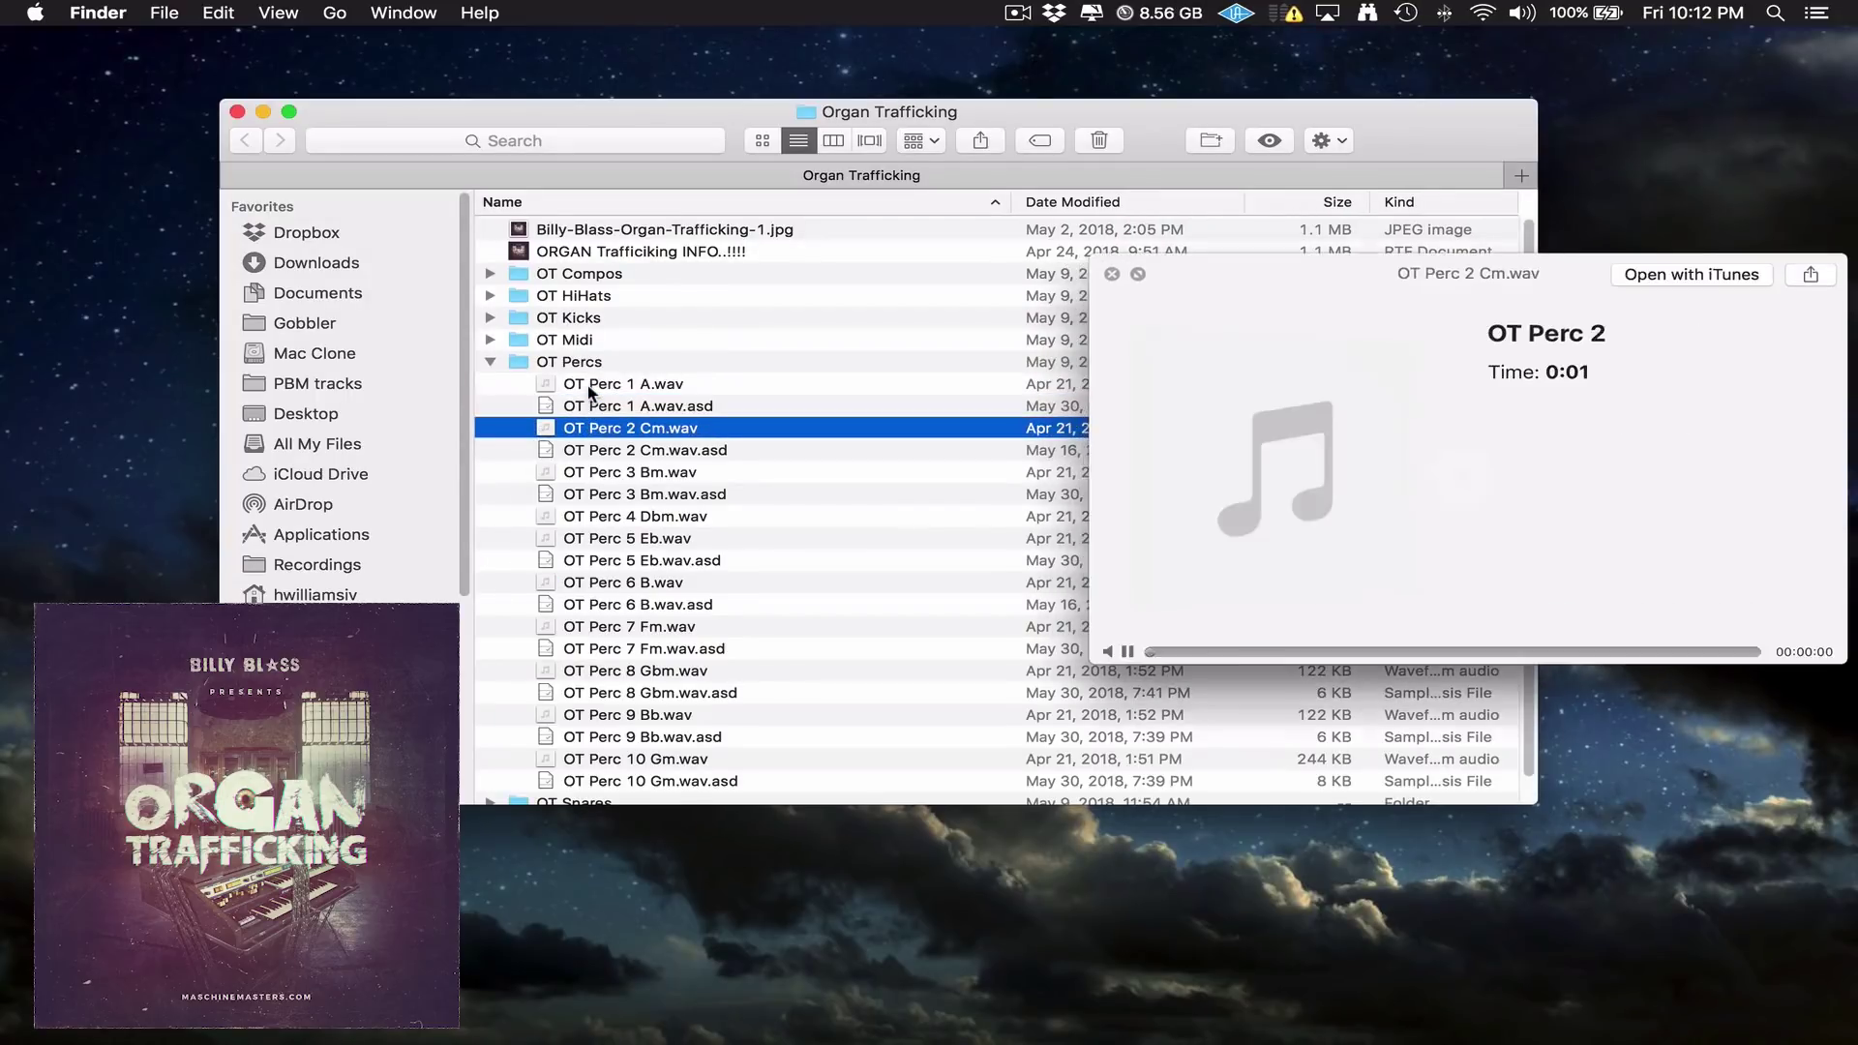
key("Down")
key("Down")
key("Down")
key("Down")
key("Down")
key("Down")
key("Down")
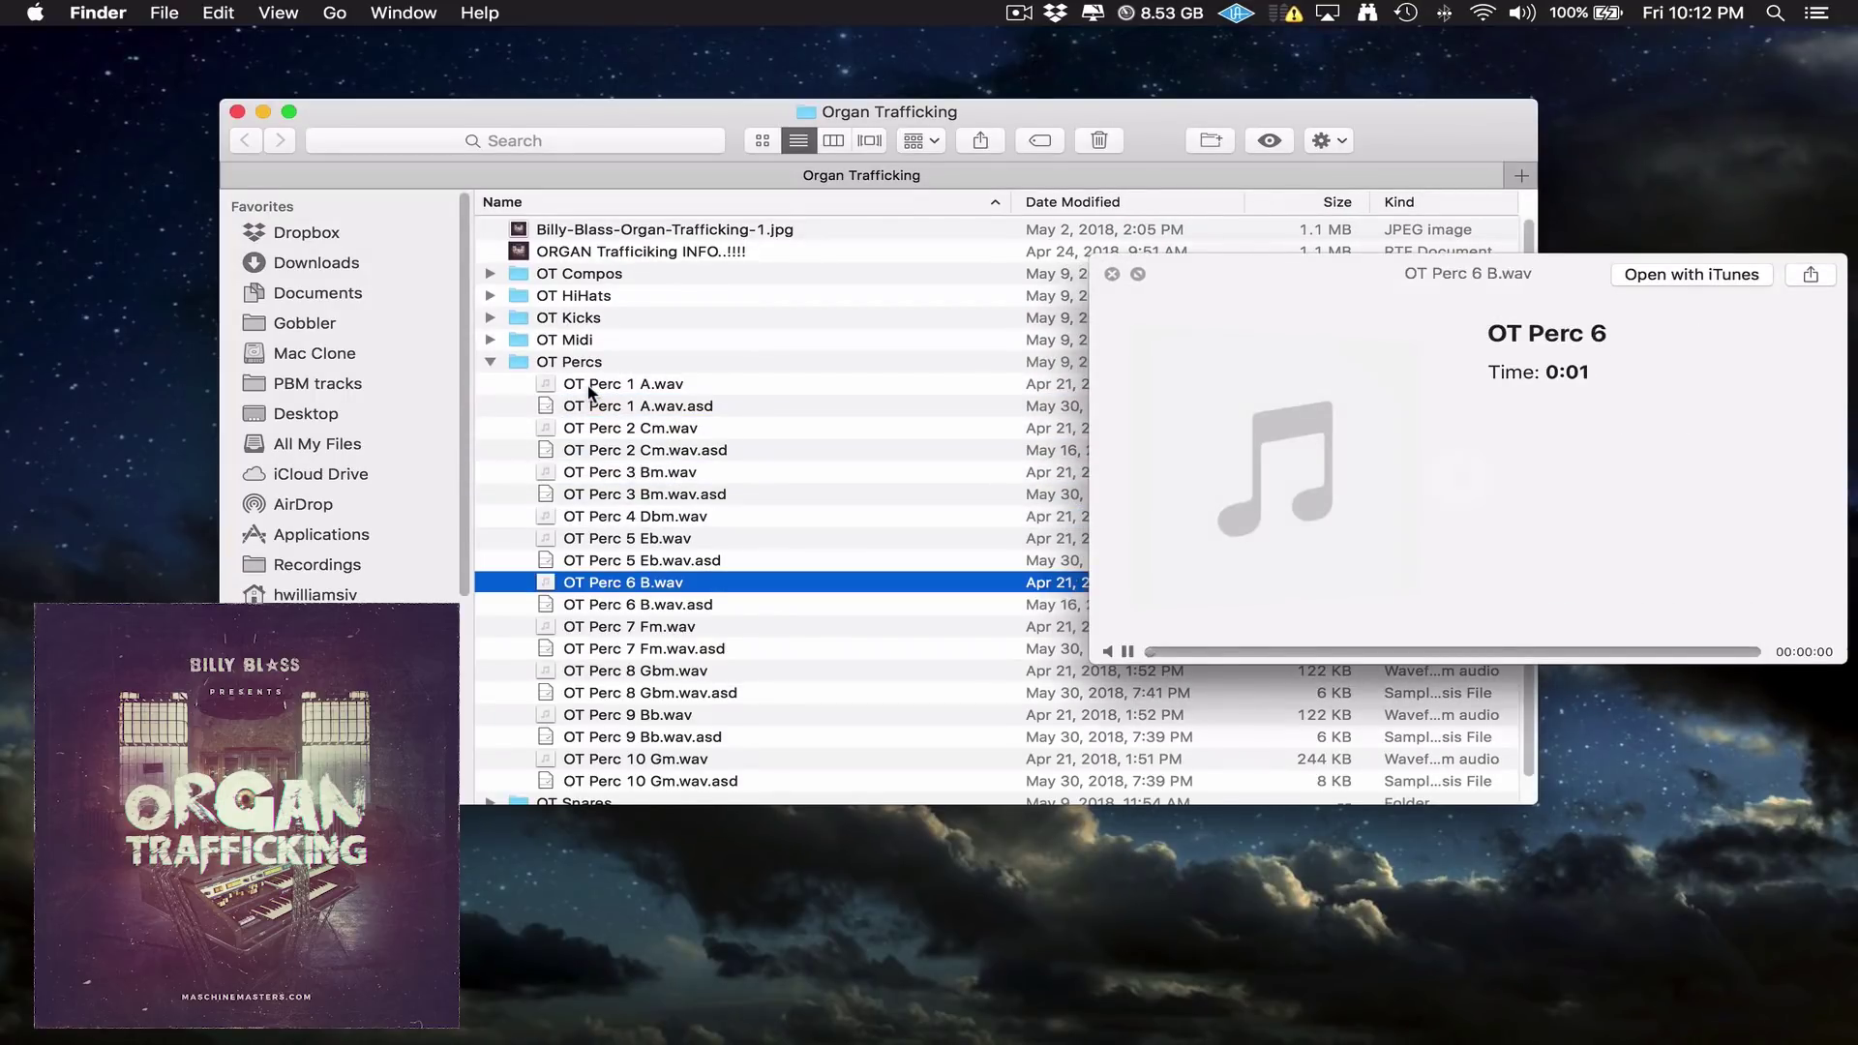
key("Down")
key("Down")
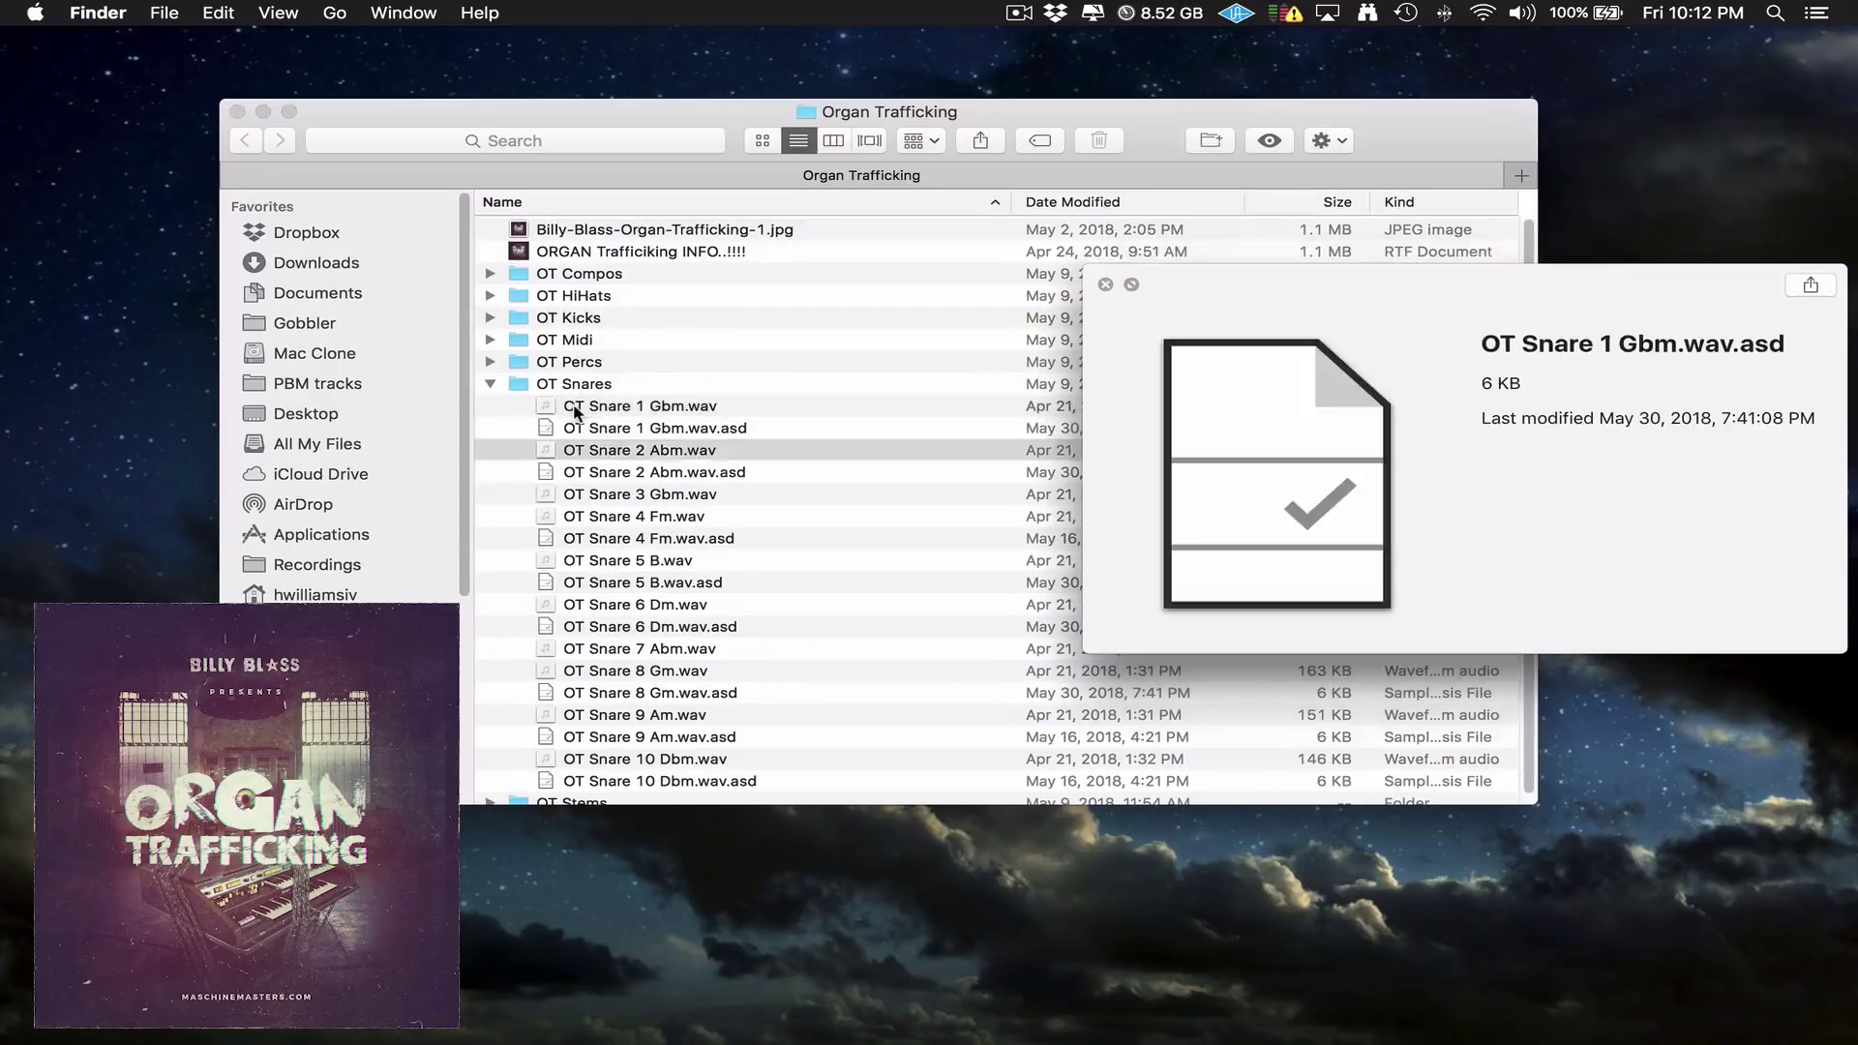
Preview the snare samples in the OT Snares folder in sequence, continuing past OT Snare 3
key("Down")
key("Down")
key("Down")
key("Down")
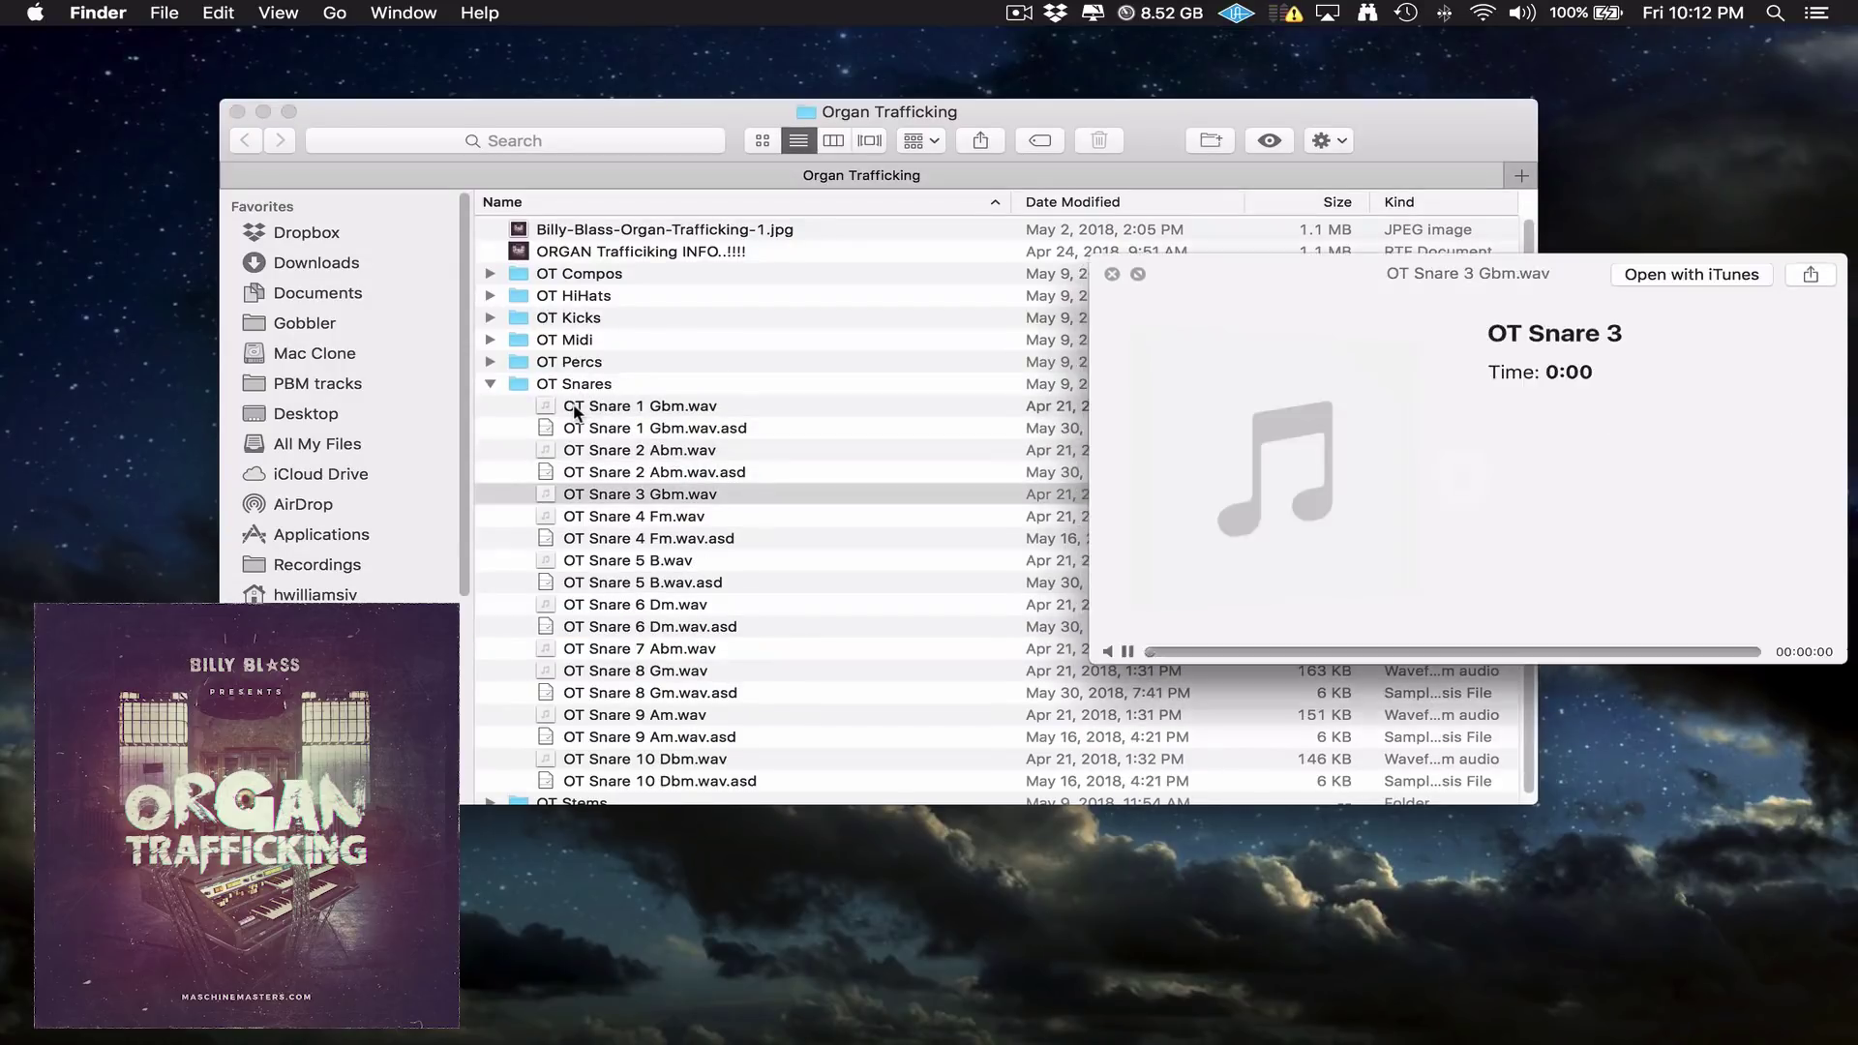
key("Down")
key("Down")
key("Down")
key("Down")
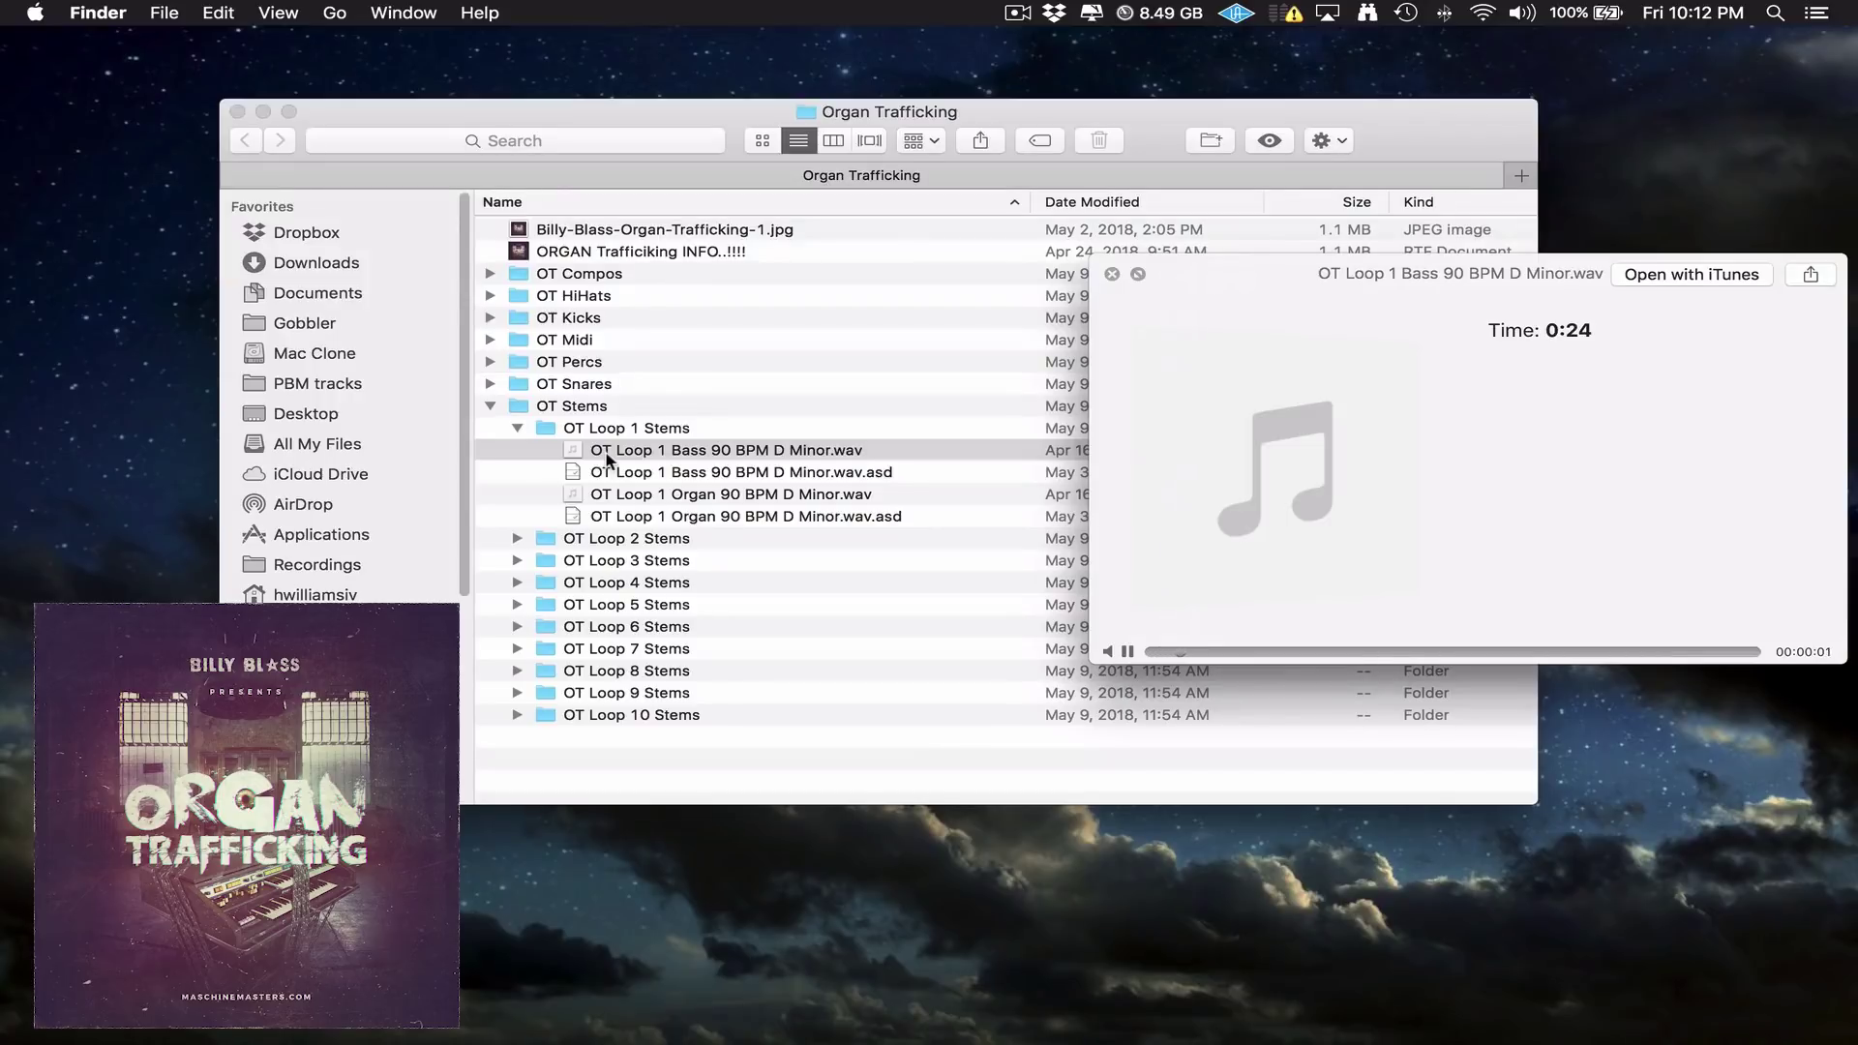
Preview the Loop 1 organ stem and the Loop 3 bass and organ stems inside OT Stems
left_click(629, 498)
left_click(629, 498)
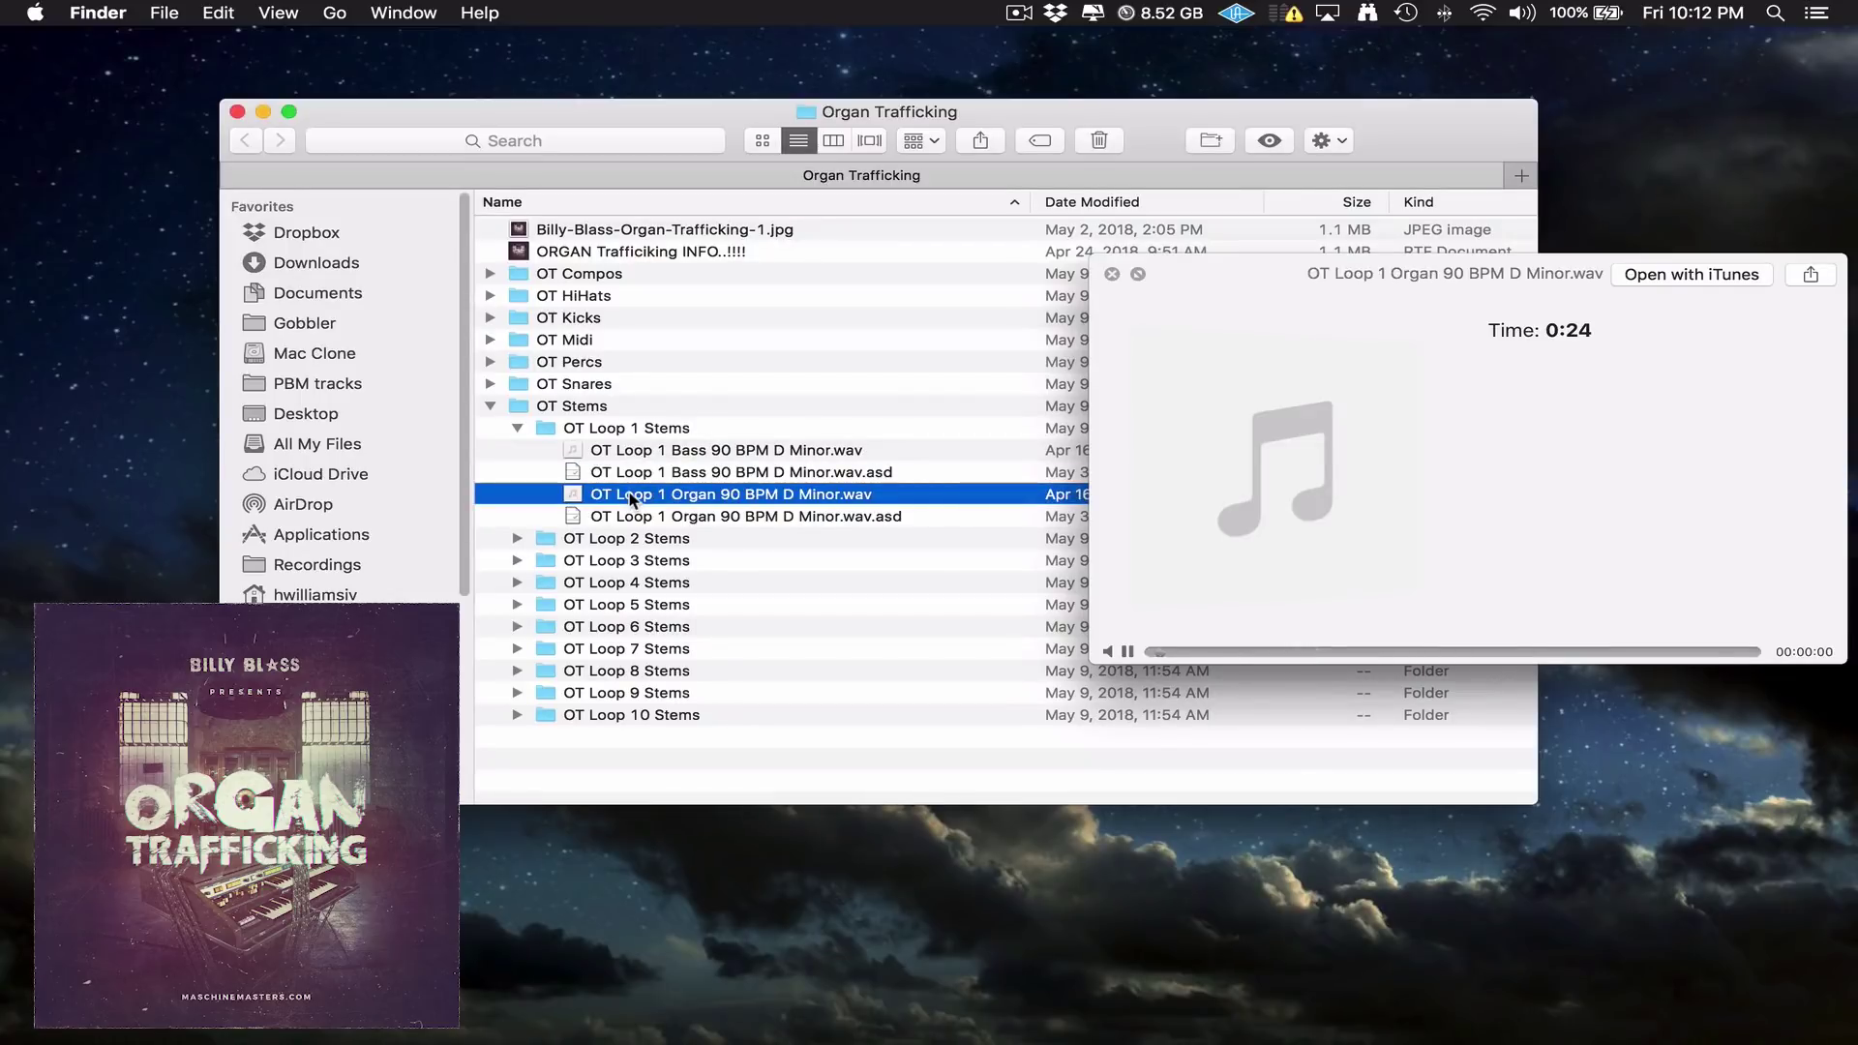
key("space")
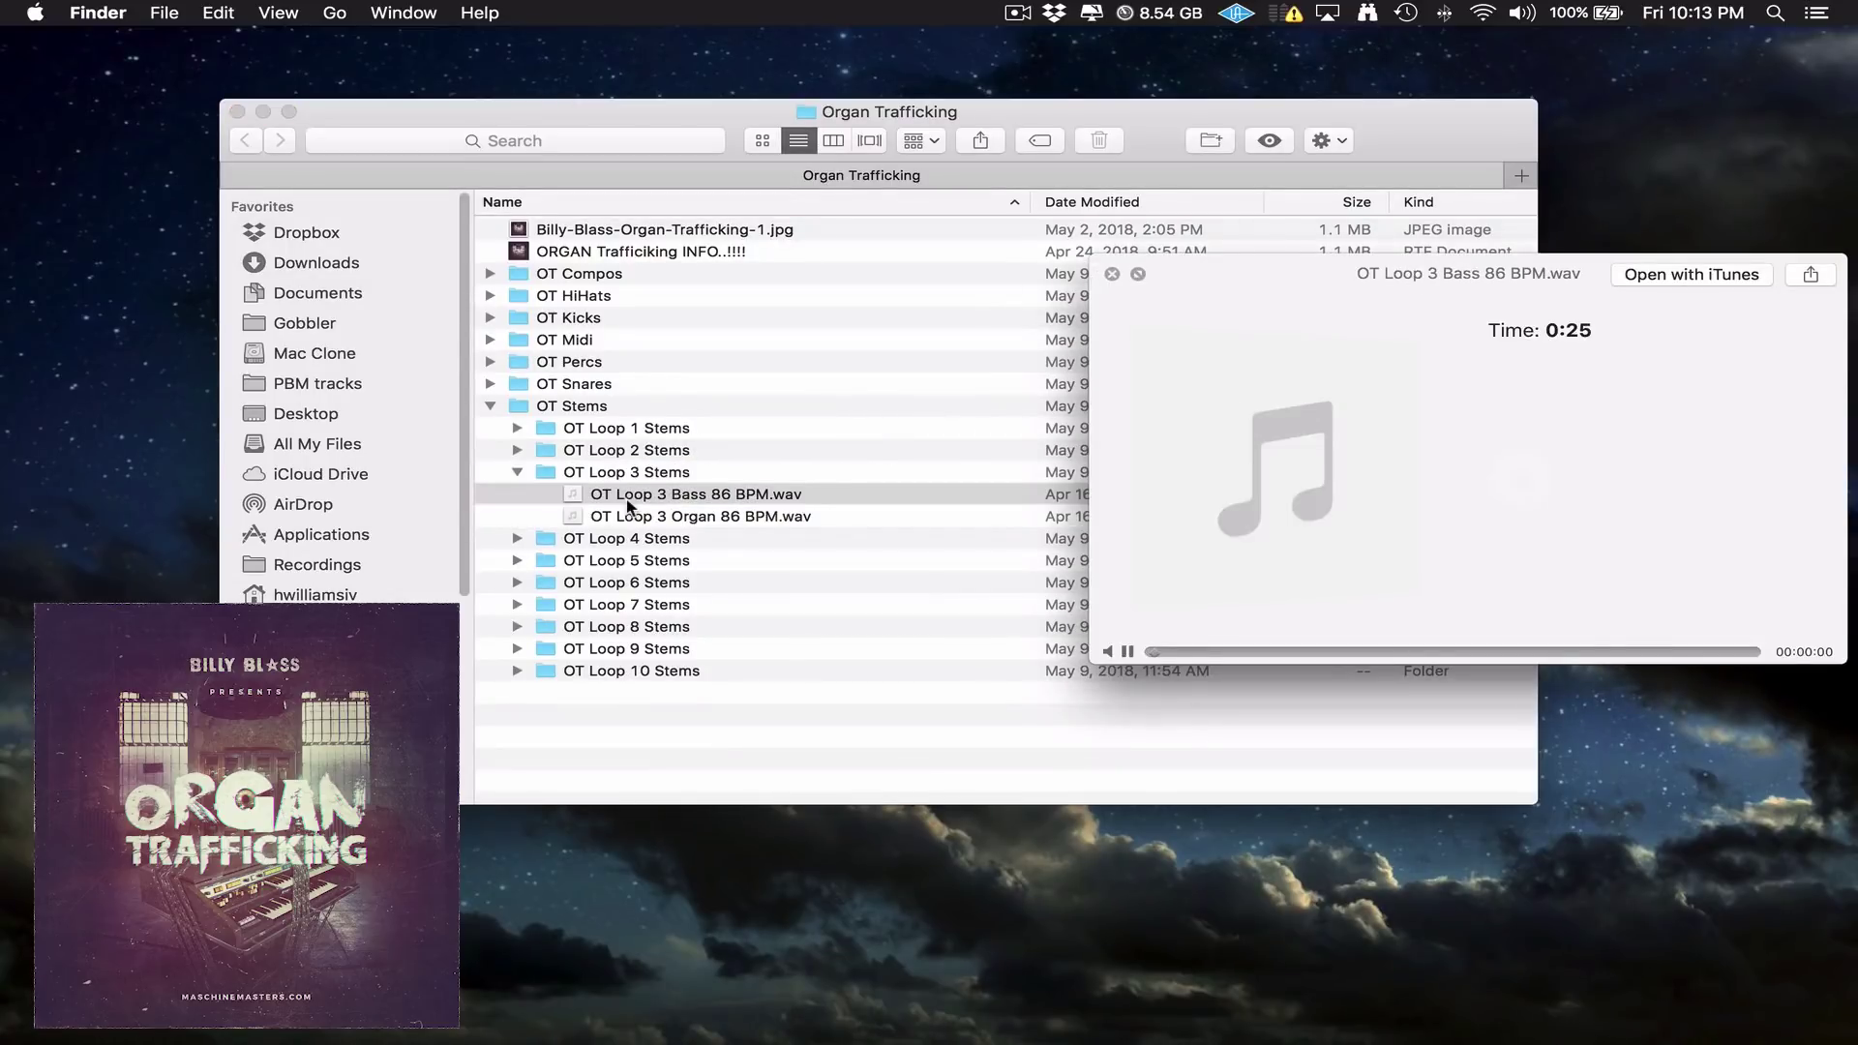
left_click(715, 510)
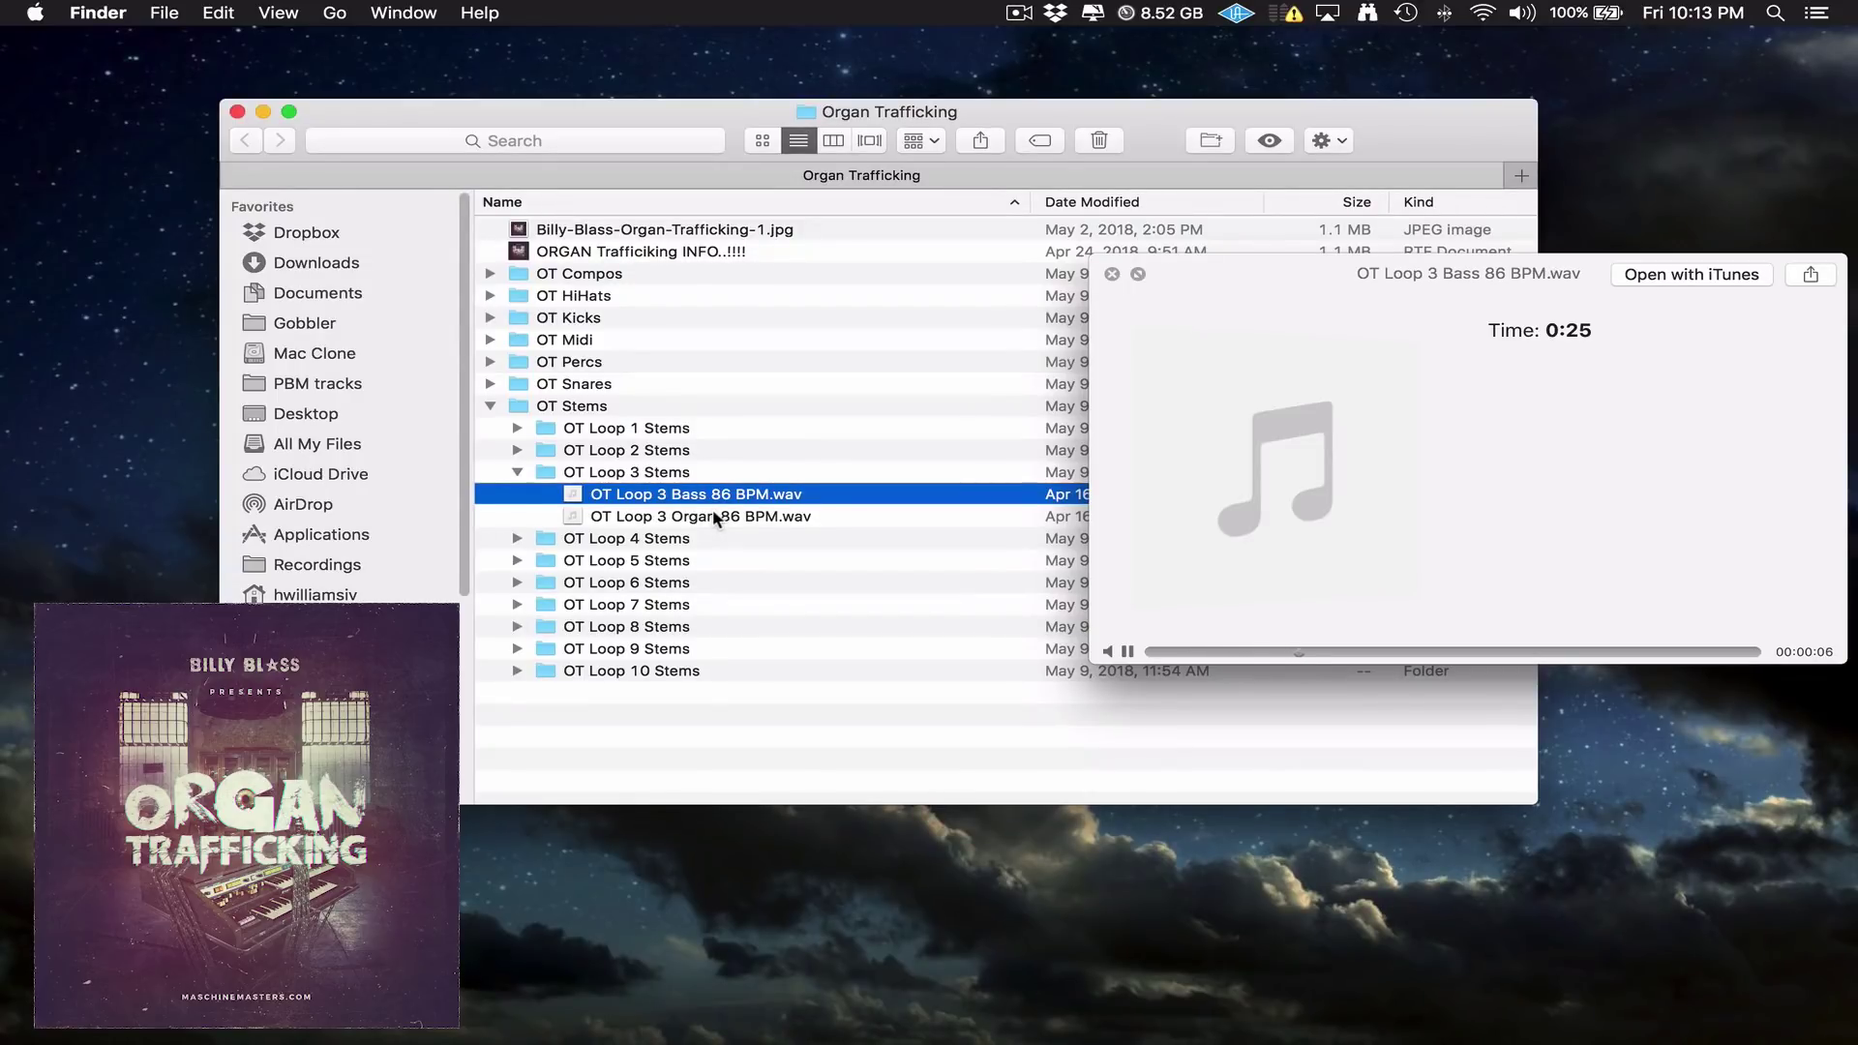
left_click(716, 517)
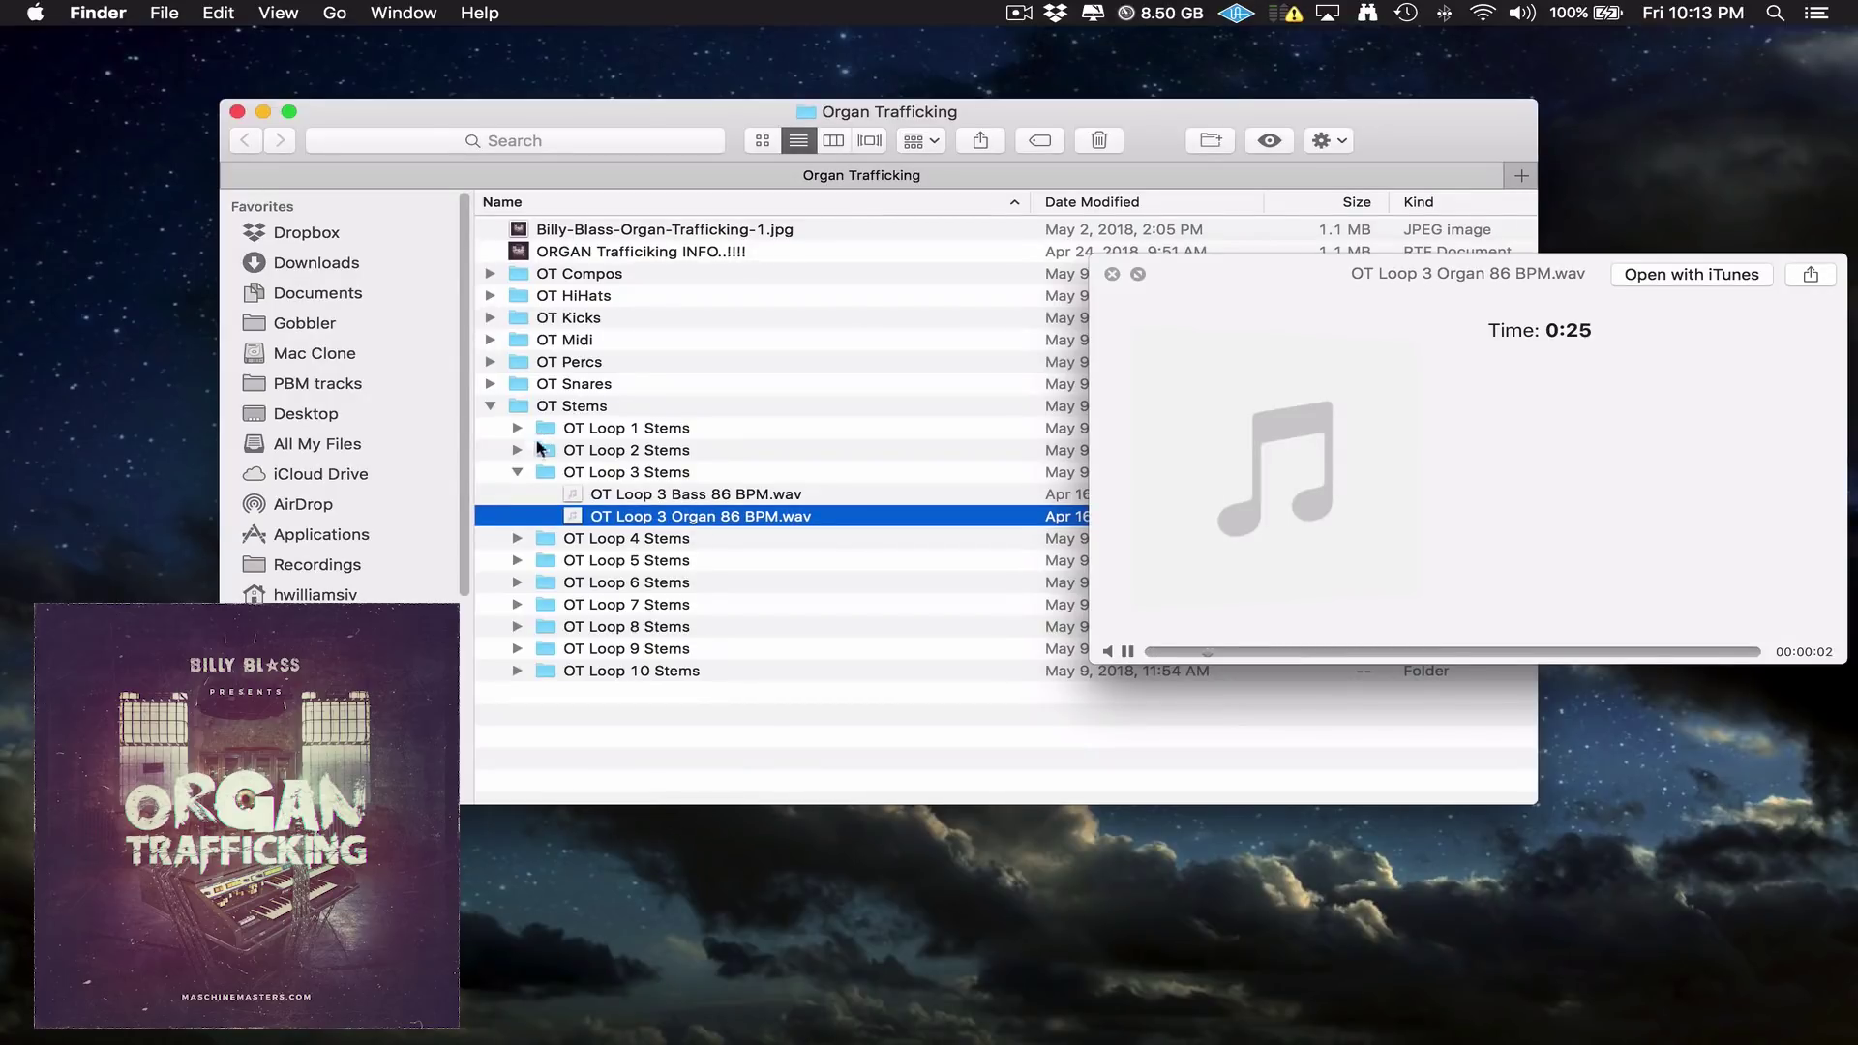
Collapse OT Loop 3 Stems, expand OT Loop 10 Stems, and preview its bass and piano stems
left_click(517, 472)
left_click(516, 628)
left_click(688, 654)
left_click(707, 654)
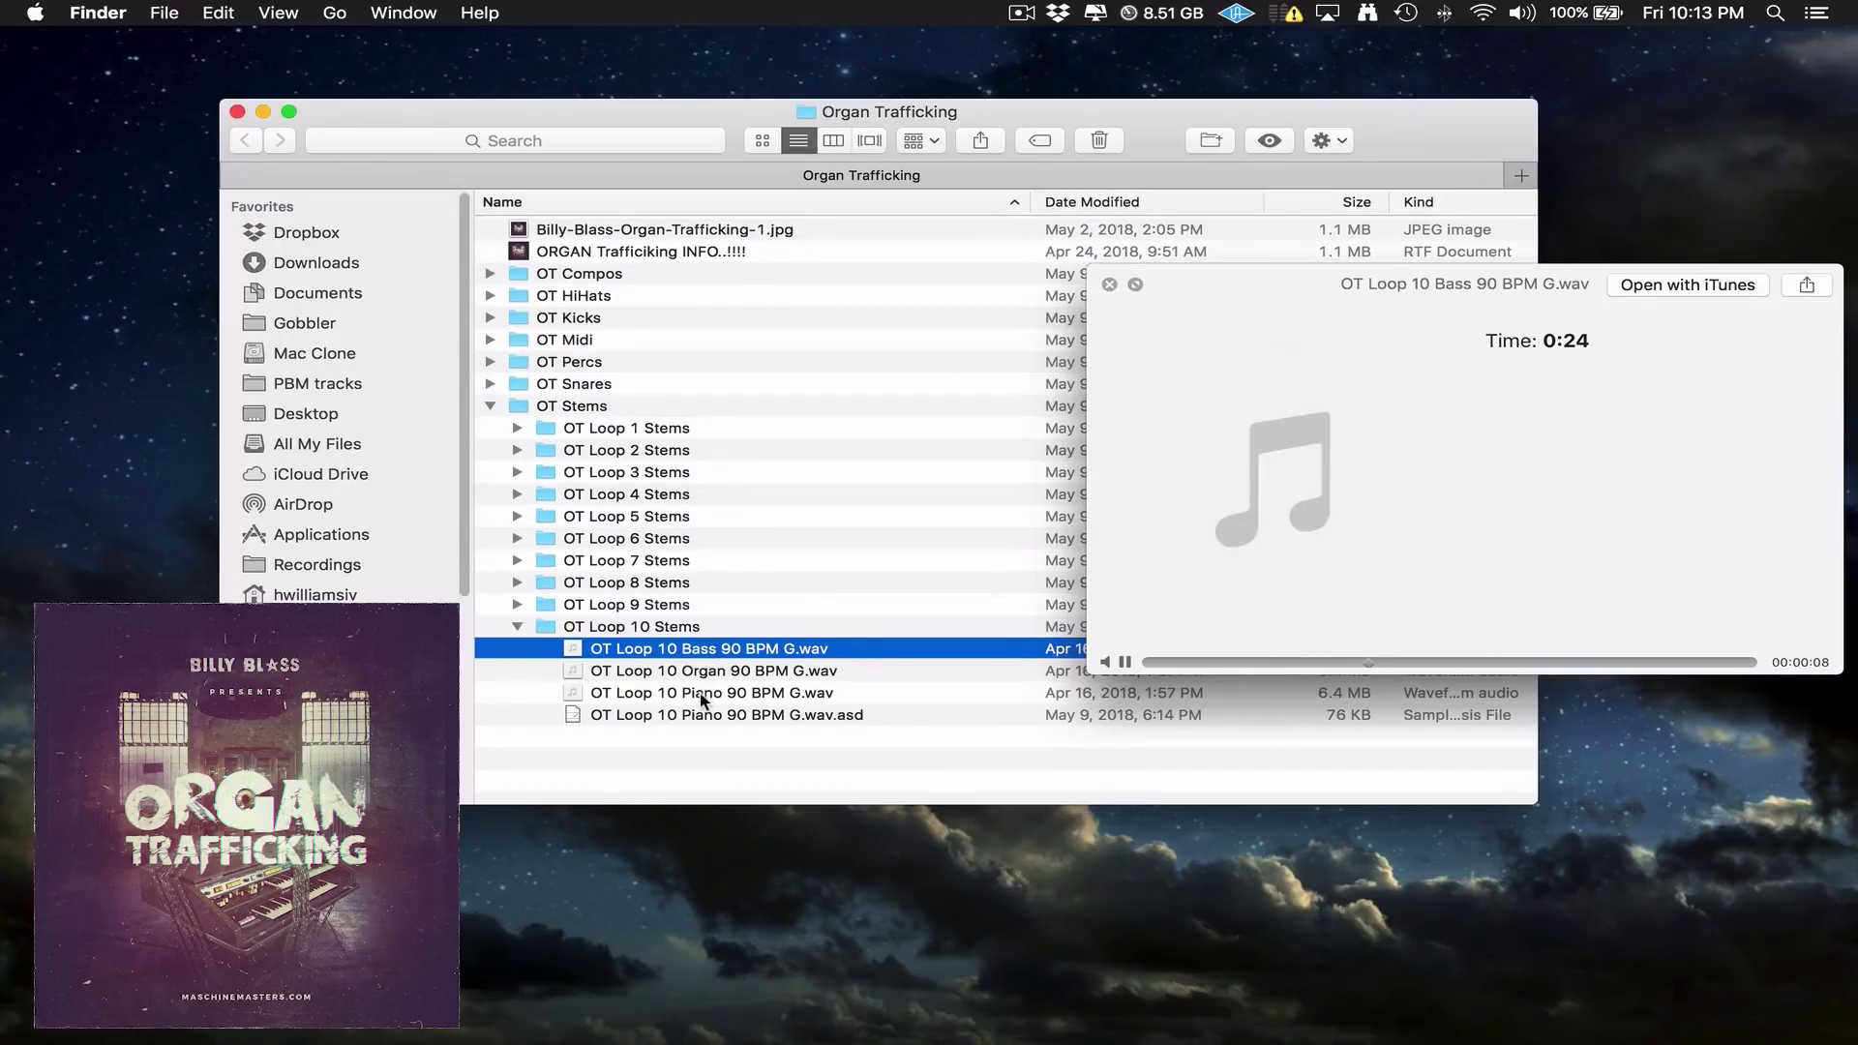
left_click(699, 692)
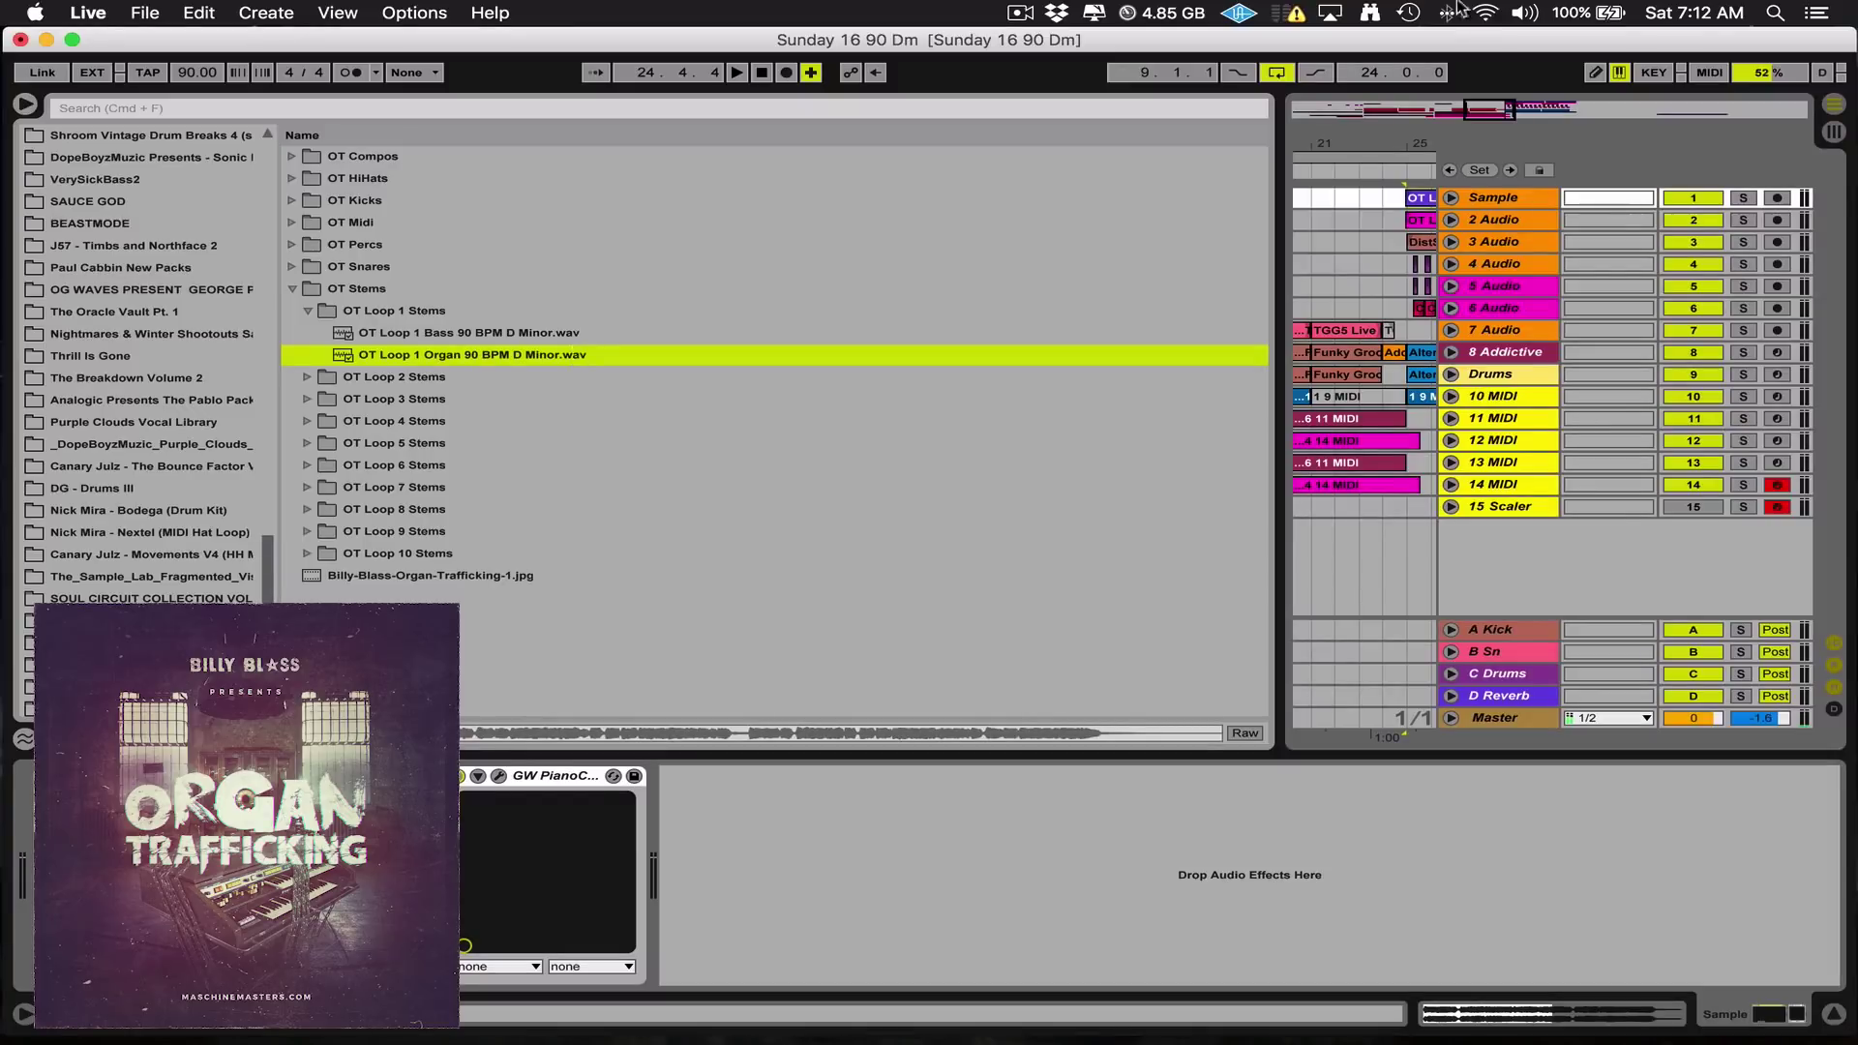
Switch to Ableton Live and play the Sunday 16 90 Dm arrangement
left_click(1525, 21)
left_click_drag(1525, 87, 1527, 109)
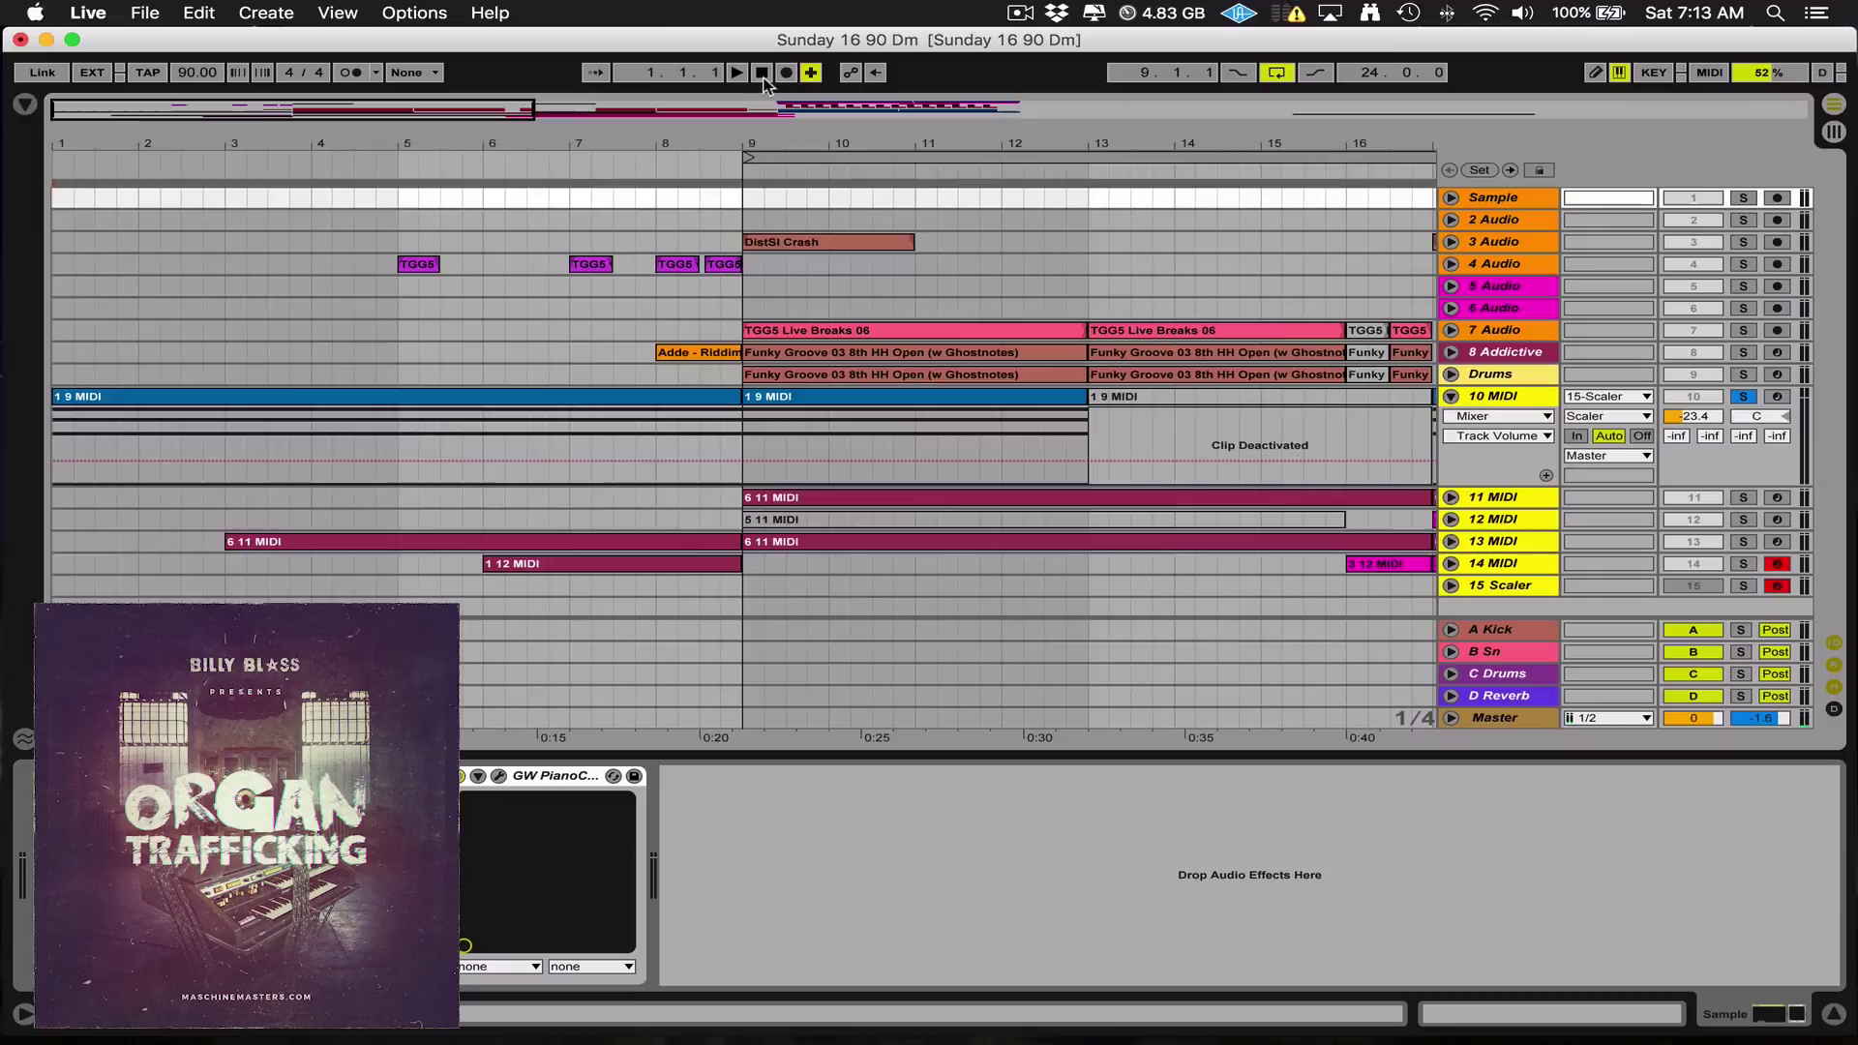
key("space")
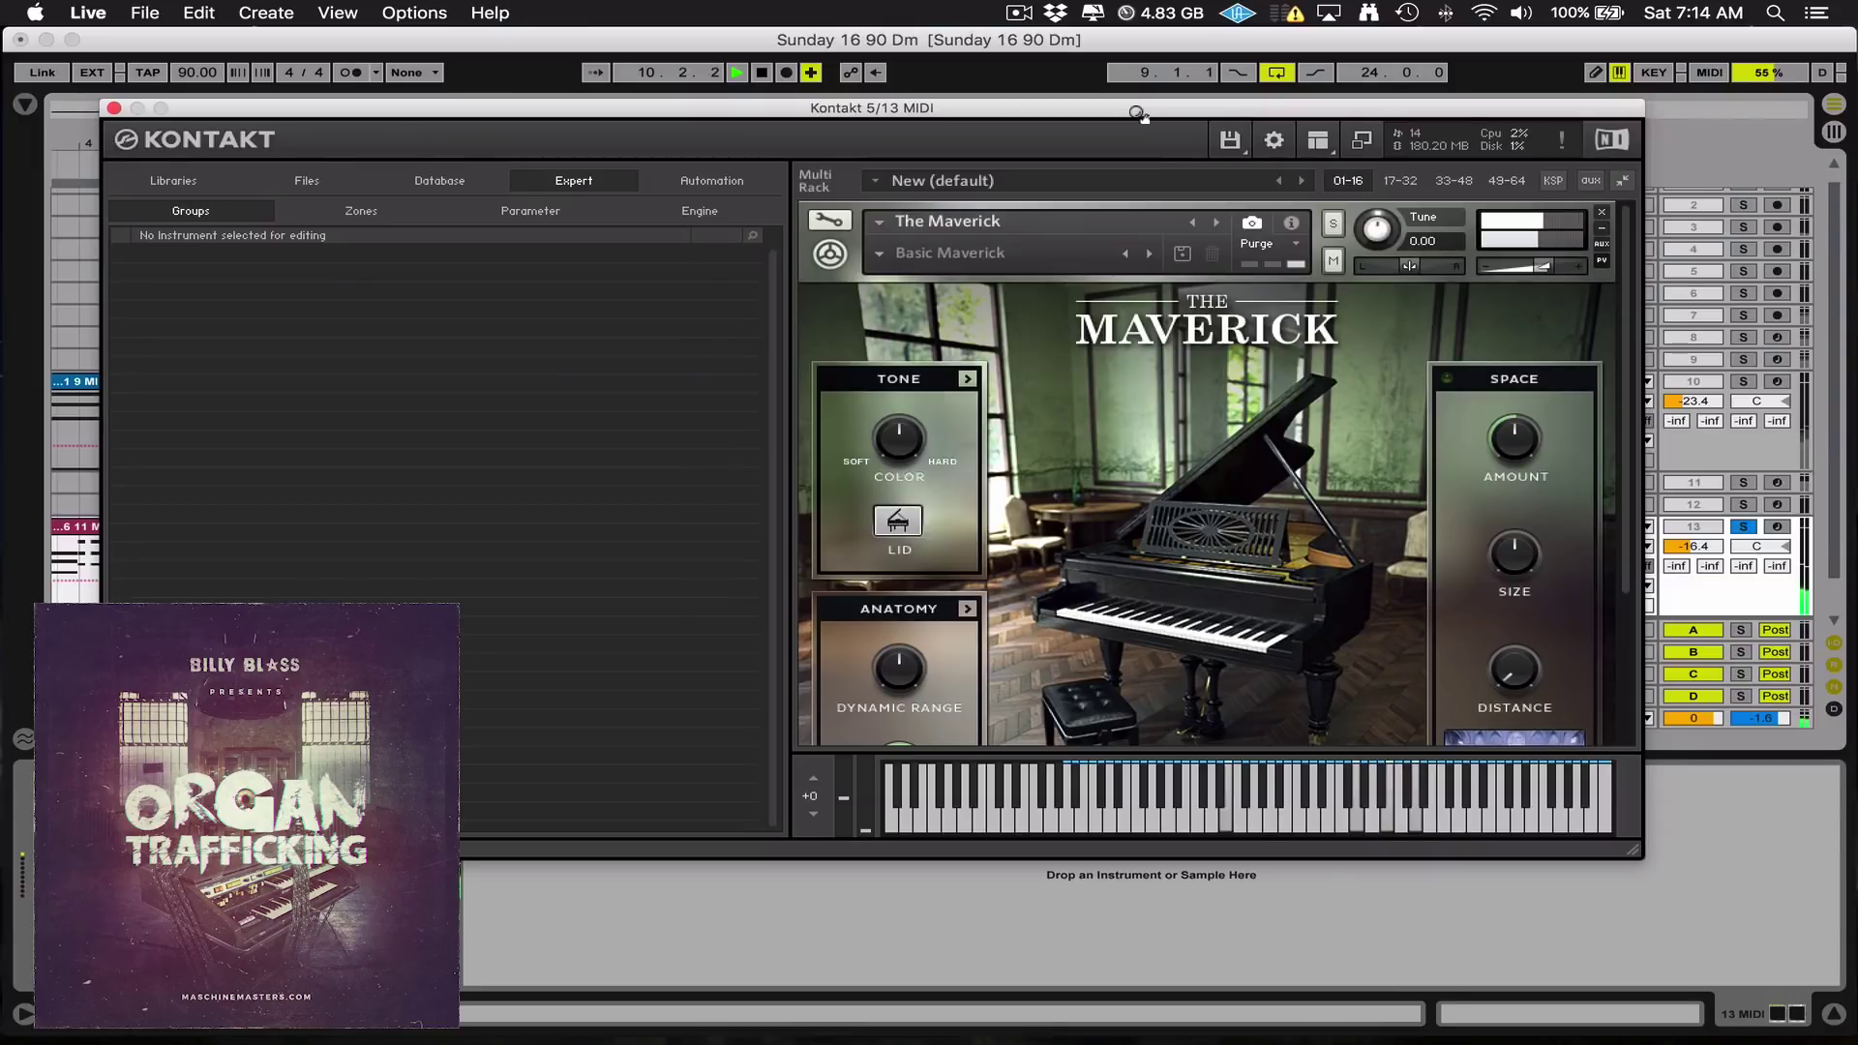
Set the 8 Addictive drum track's volume to -15.8 dB
scroll(1172, 378, "down", 3)
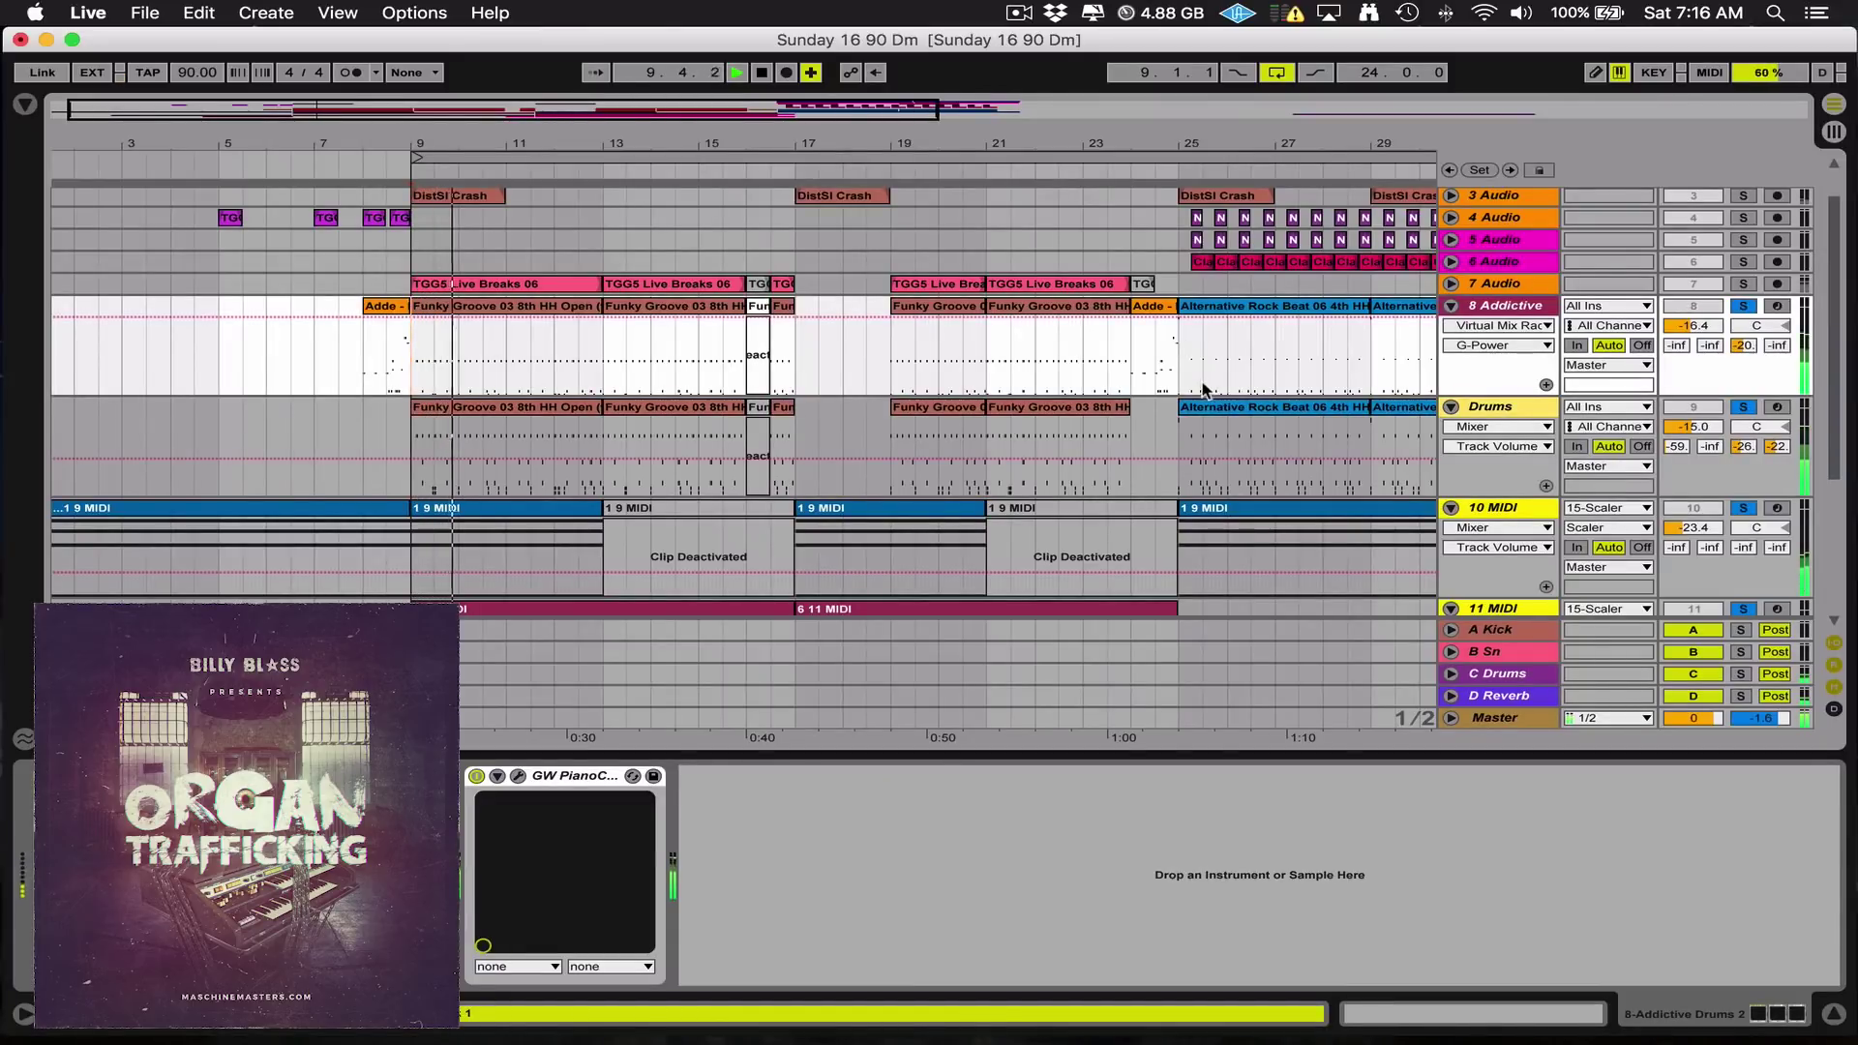
left_click_drag(1701, 326, 1700, 321)
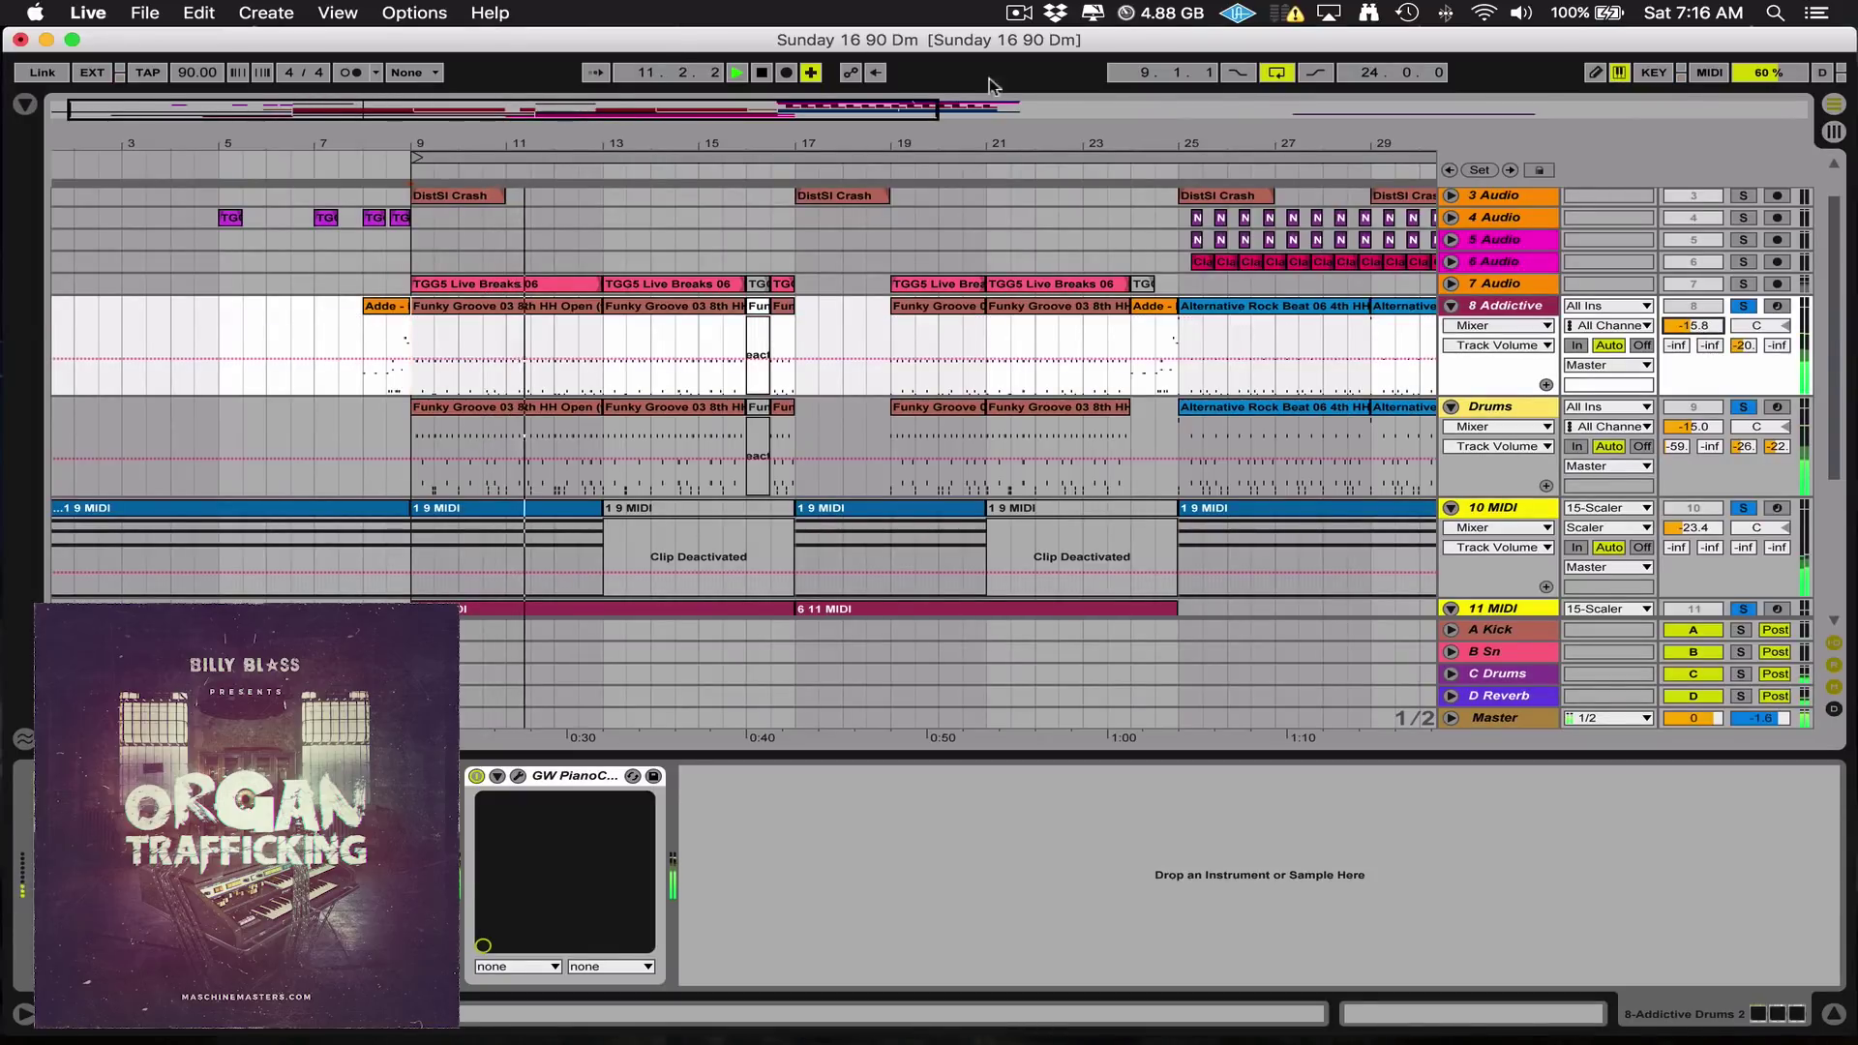
Examine the audio and drum tracks of the looped arrangement during playback, selecting the Drums track
key("minus")
key("minus")
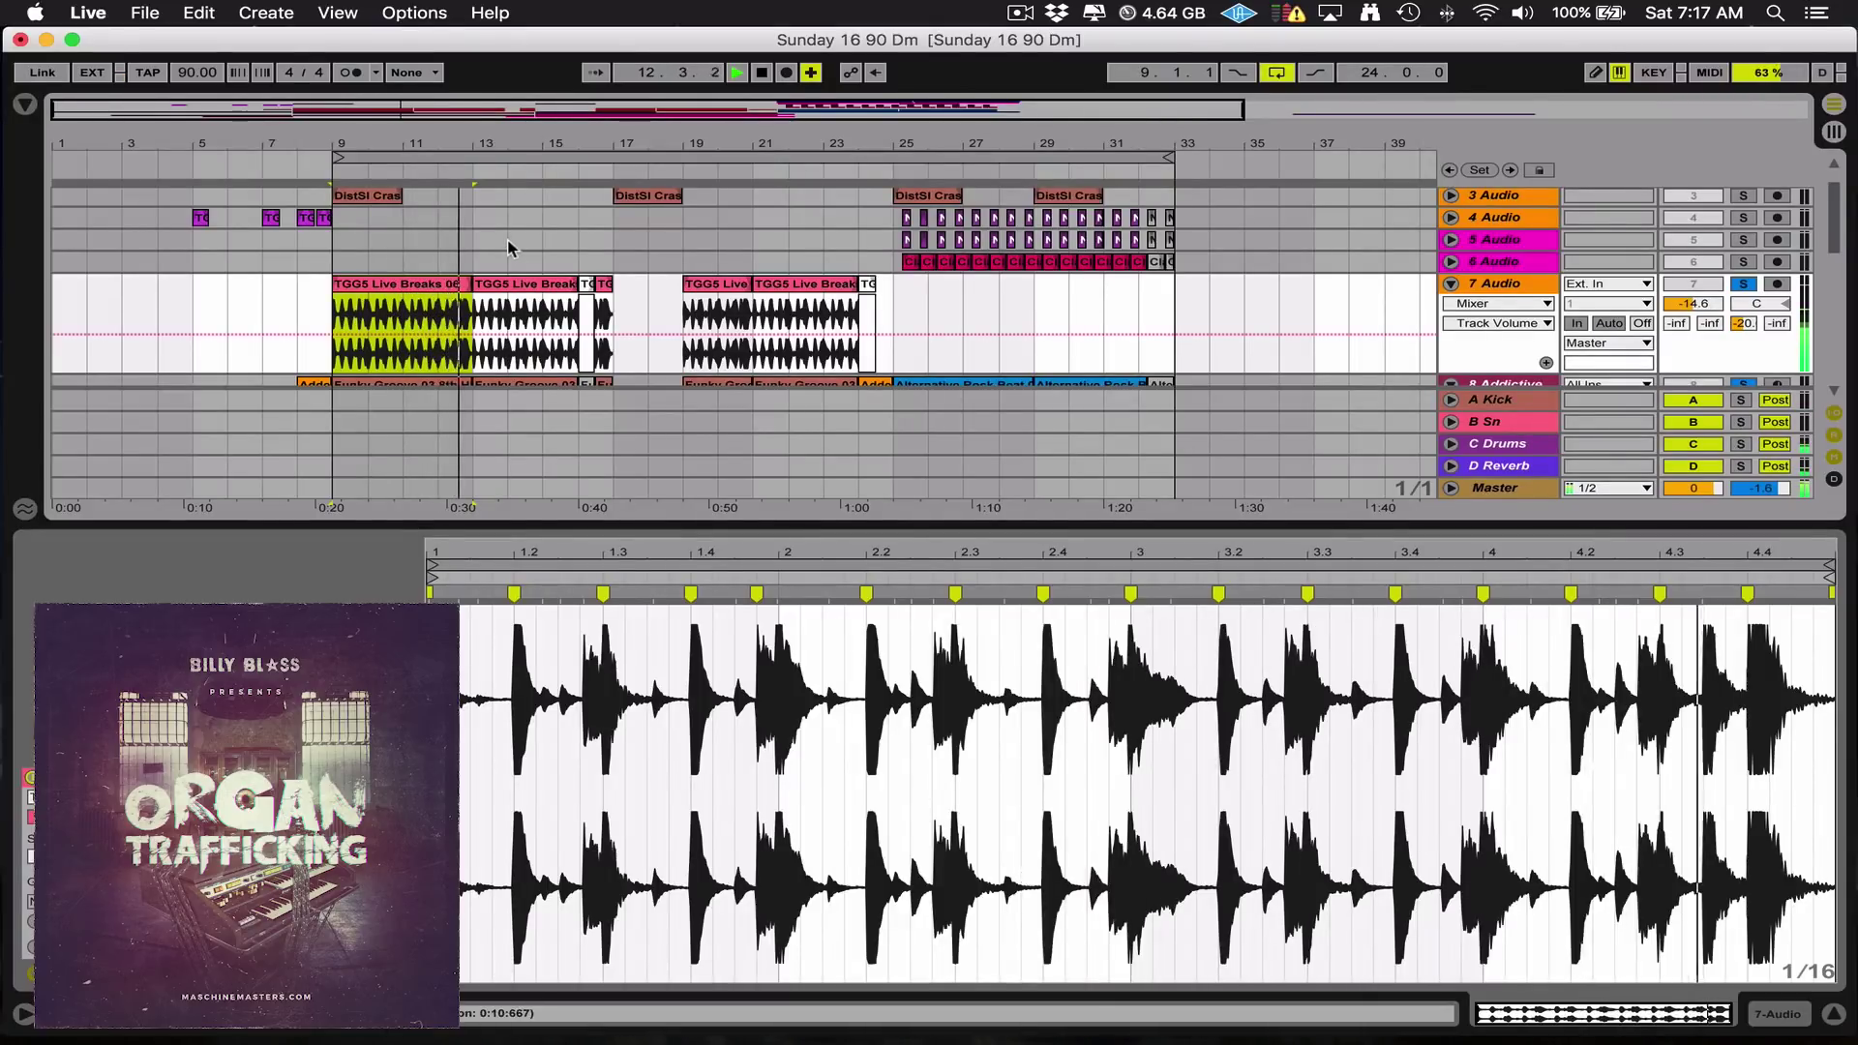
scroll(508, 247, "down", 2)
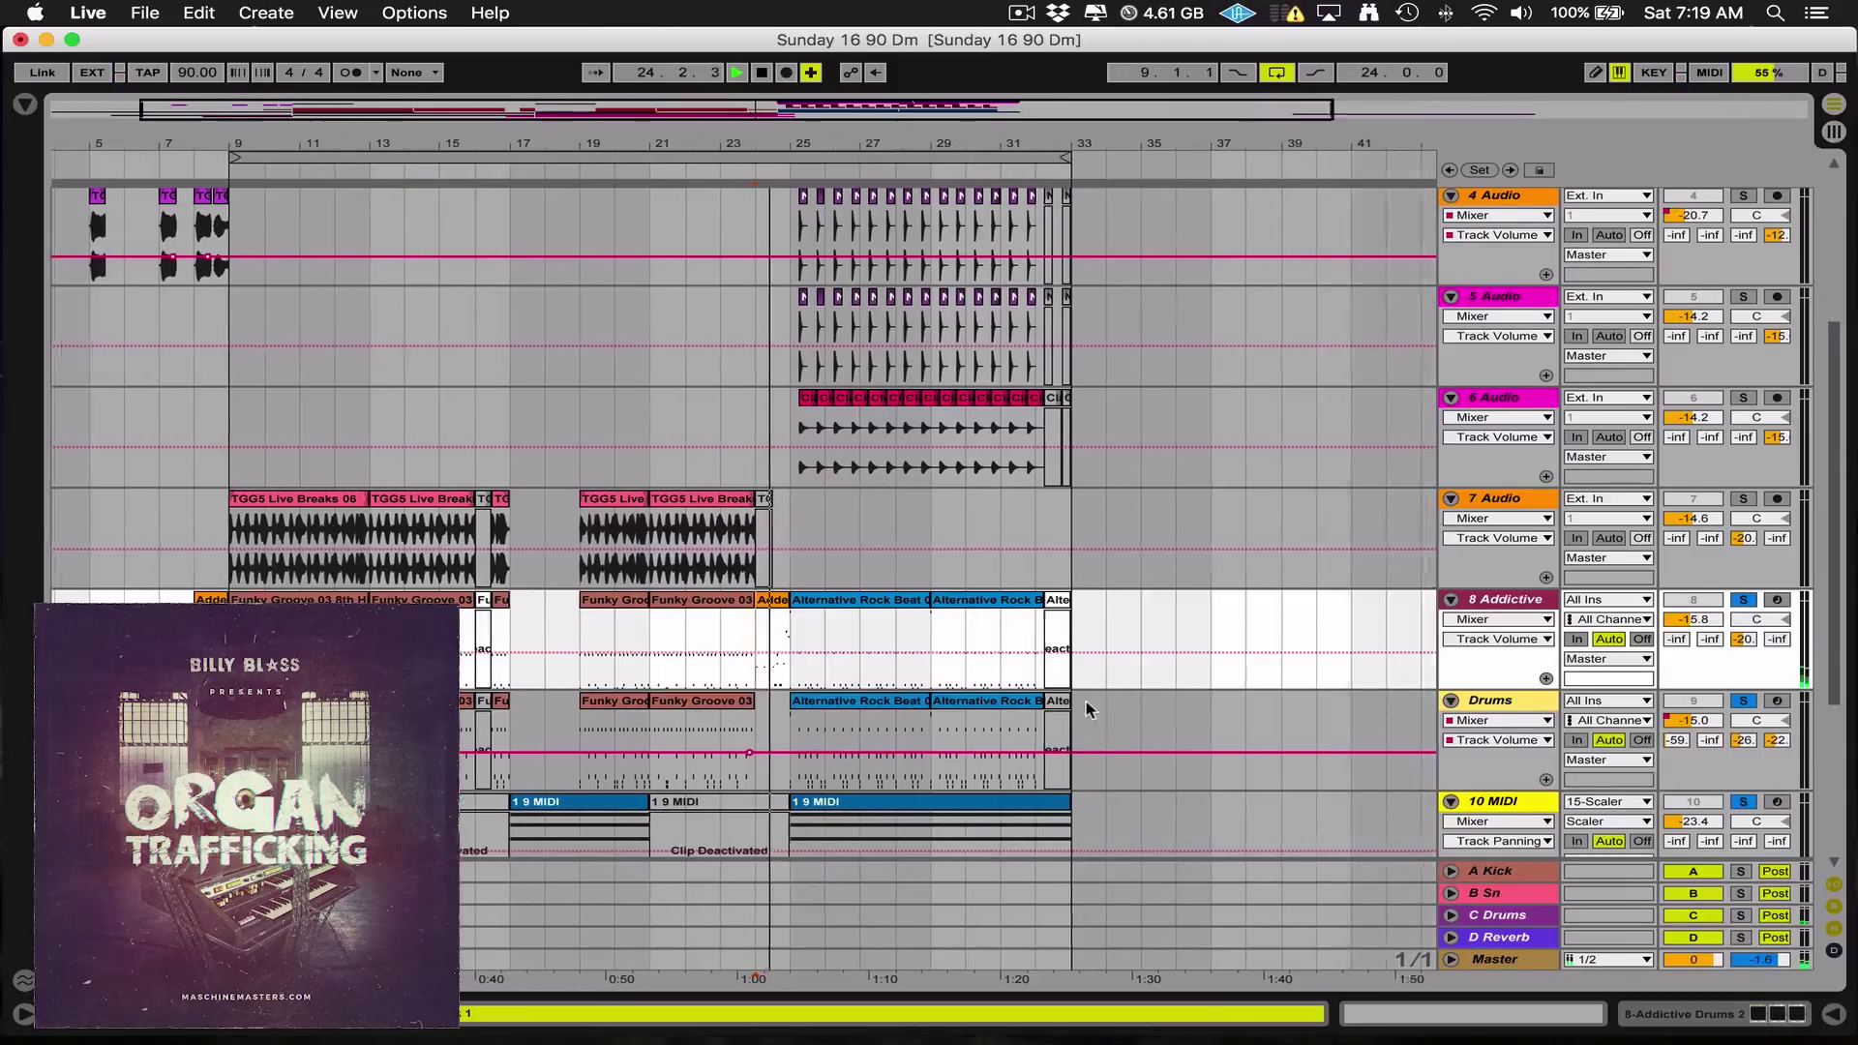
scroll(1085, 709, "right", 3)
left_click(1085, 710)
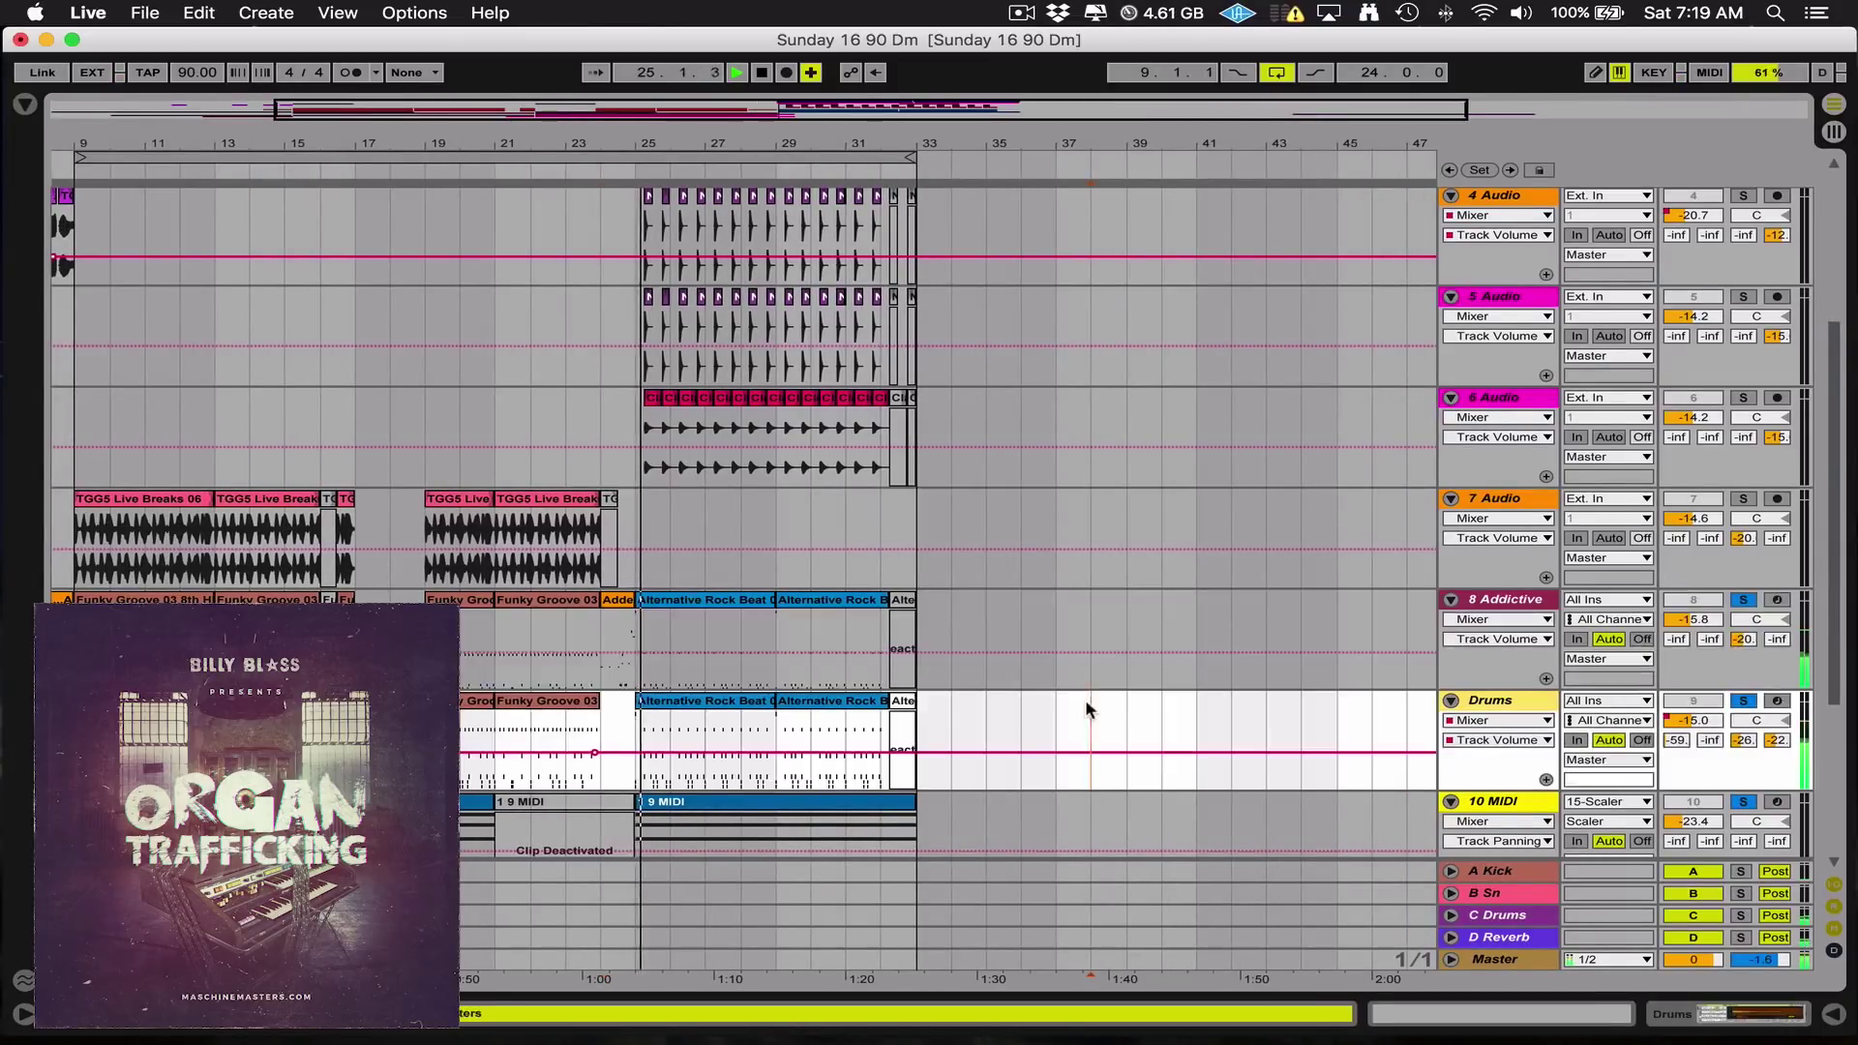
Fine-tune the track volume of 14 MIDI while the arrangement plays
scroll(998, 668, "down", 2)
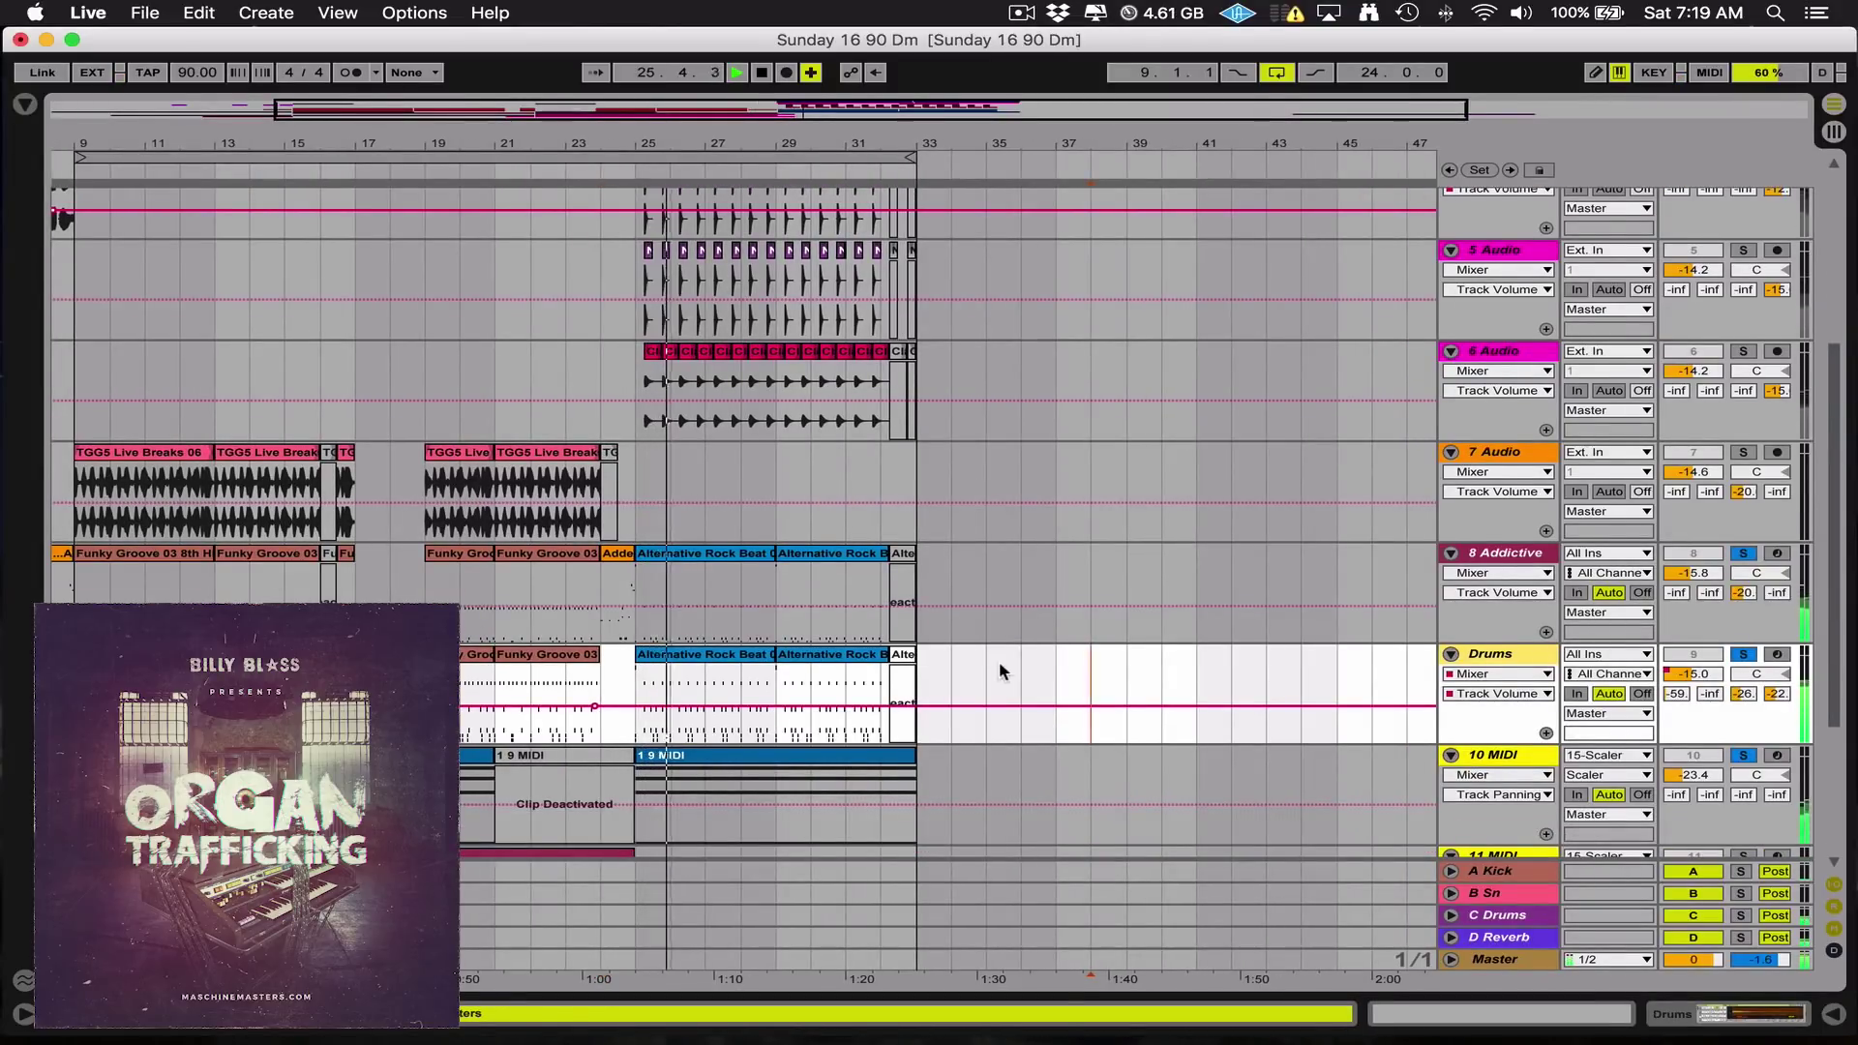
scroll(999, 665, "down", 4)
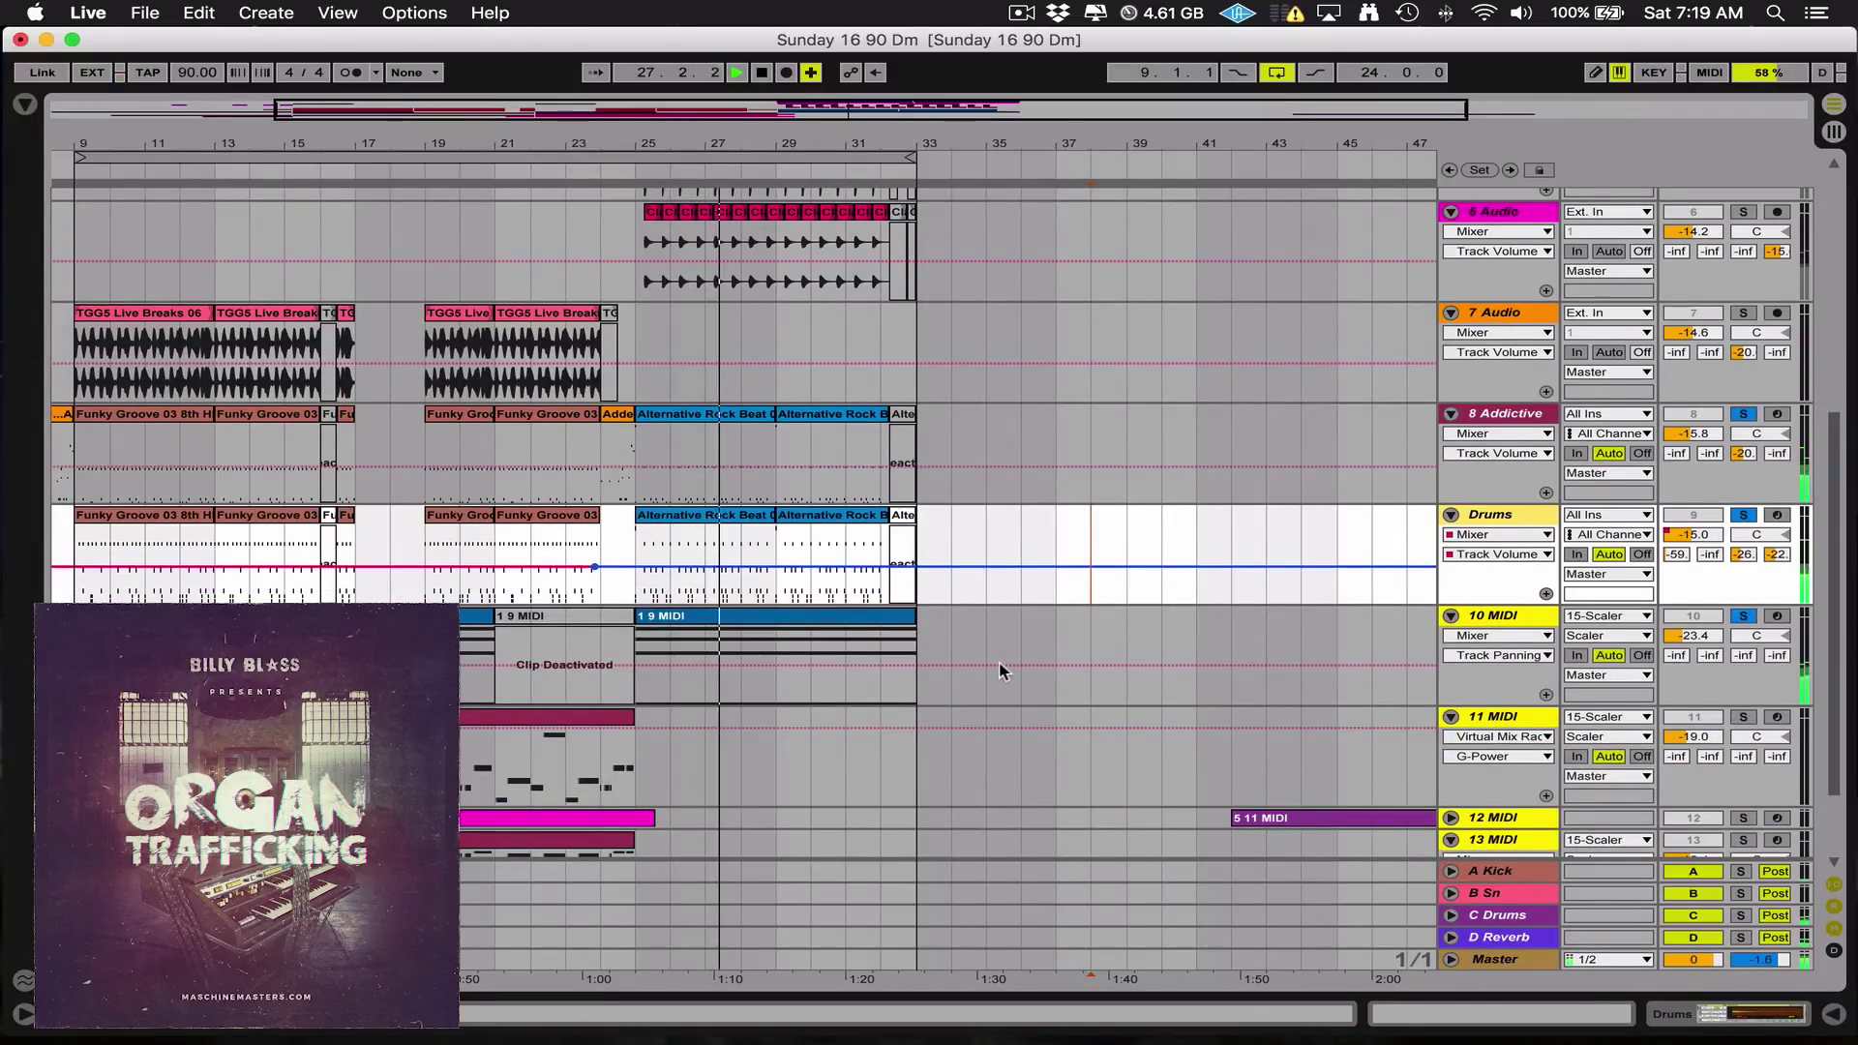
scroll(999, 668, "down", 3)
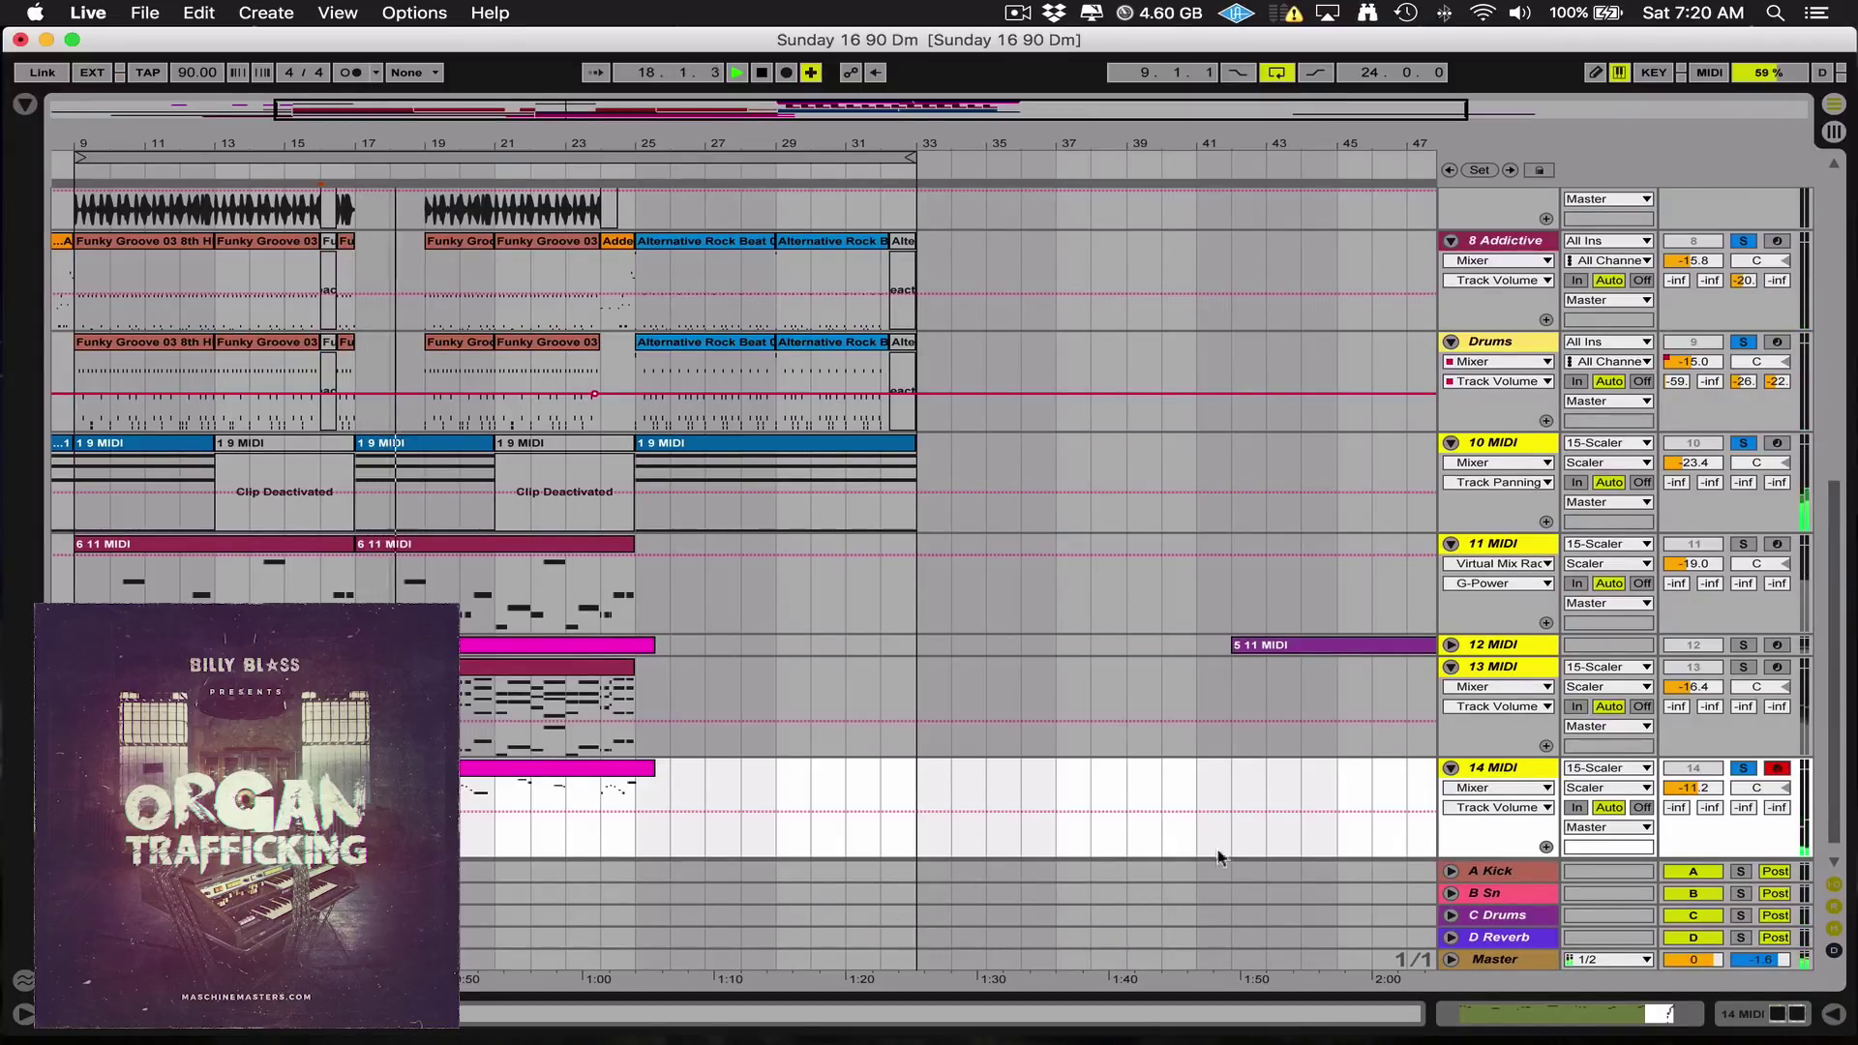
left_click_drag(1700, 792, 1702, 788)
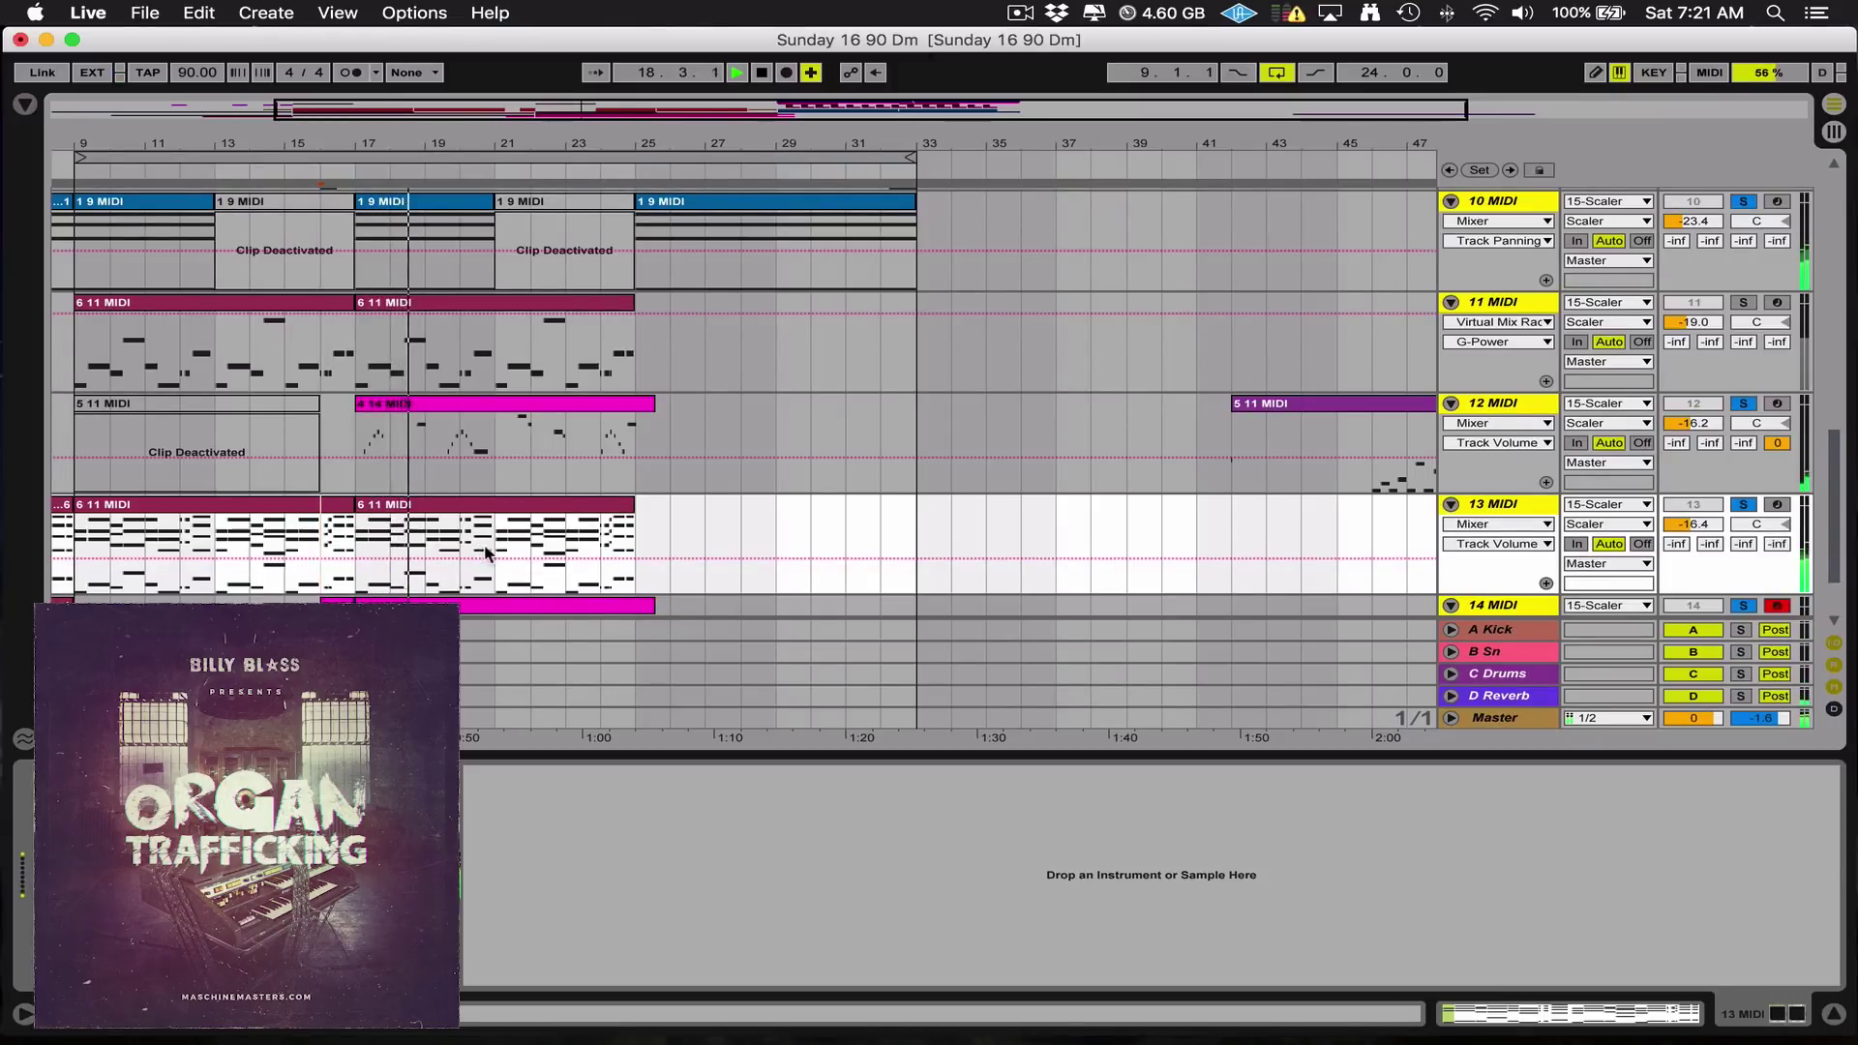
Play the arrangement from bar 25 on the 2 Audio bass track and add tracks 5 Audio and 6 Audio to the solo
scroll(513, 542, "down", 3)
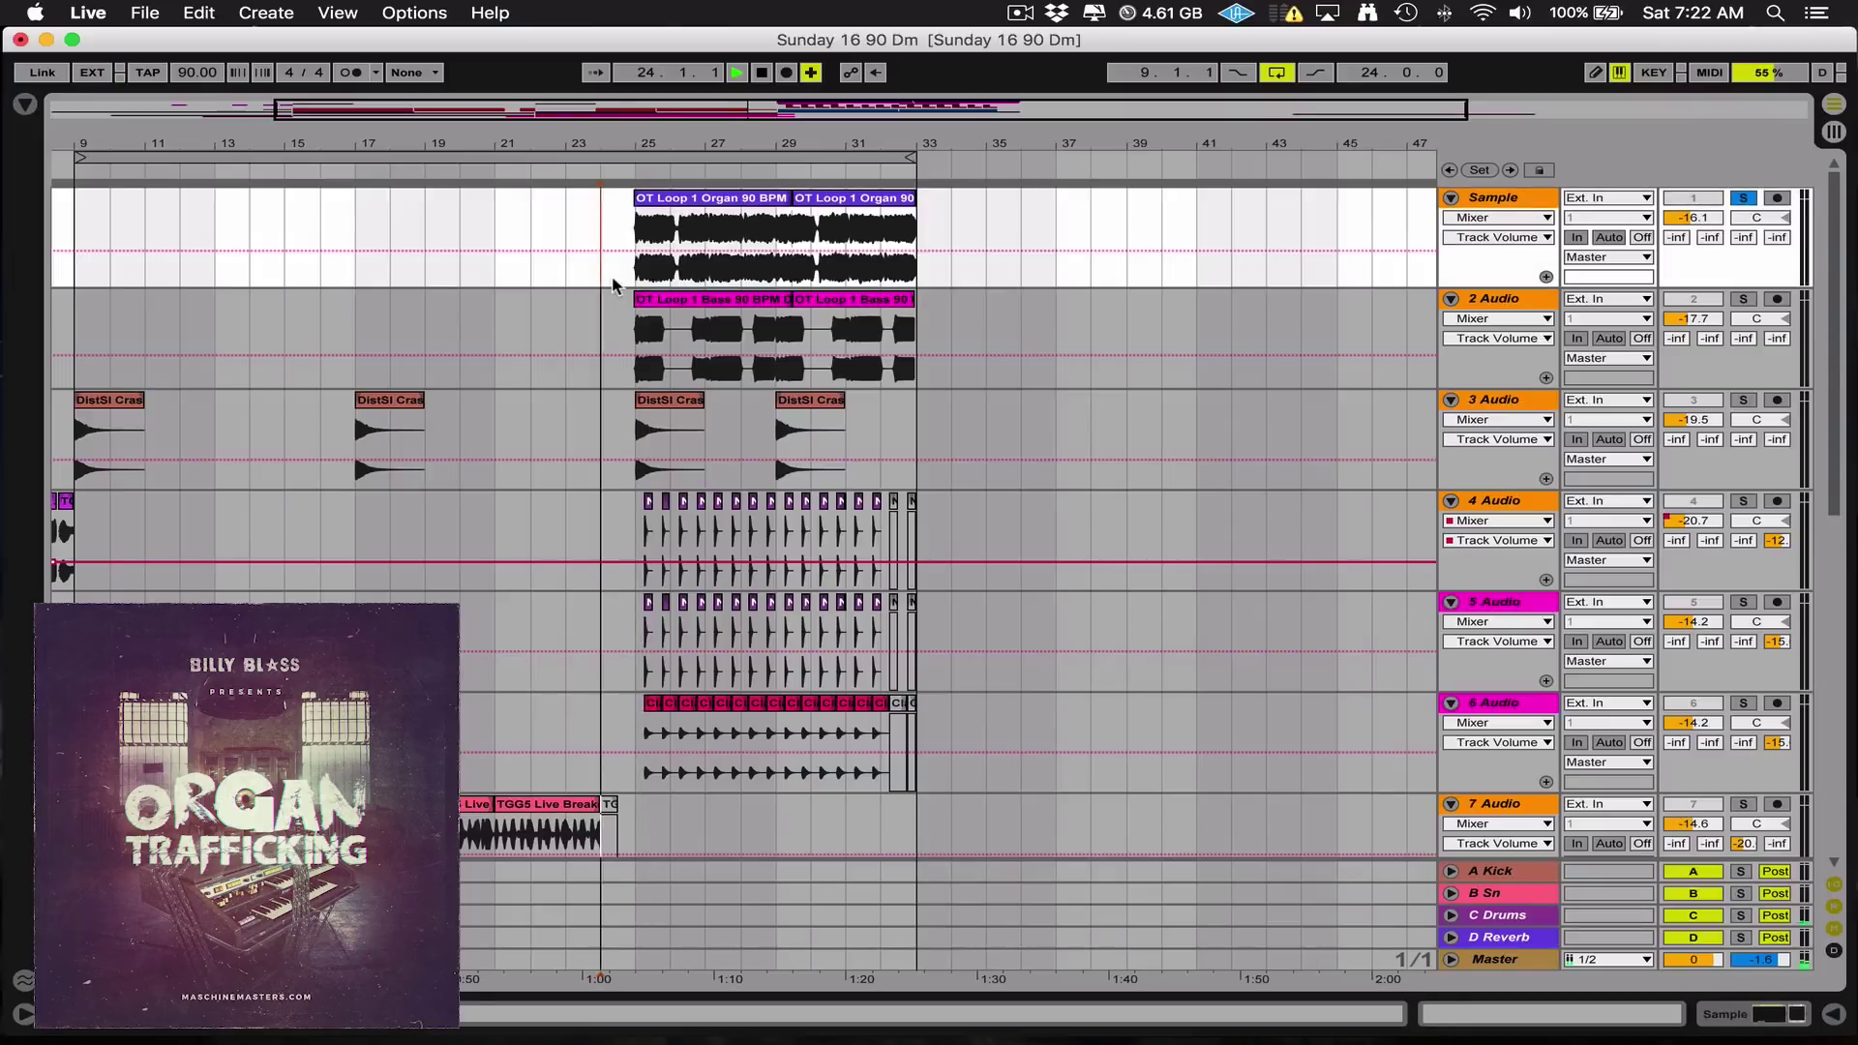
scroll(1512, 606, "down", 10)
scroll(1513, 606, "up", 10)
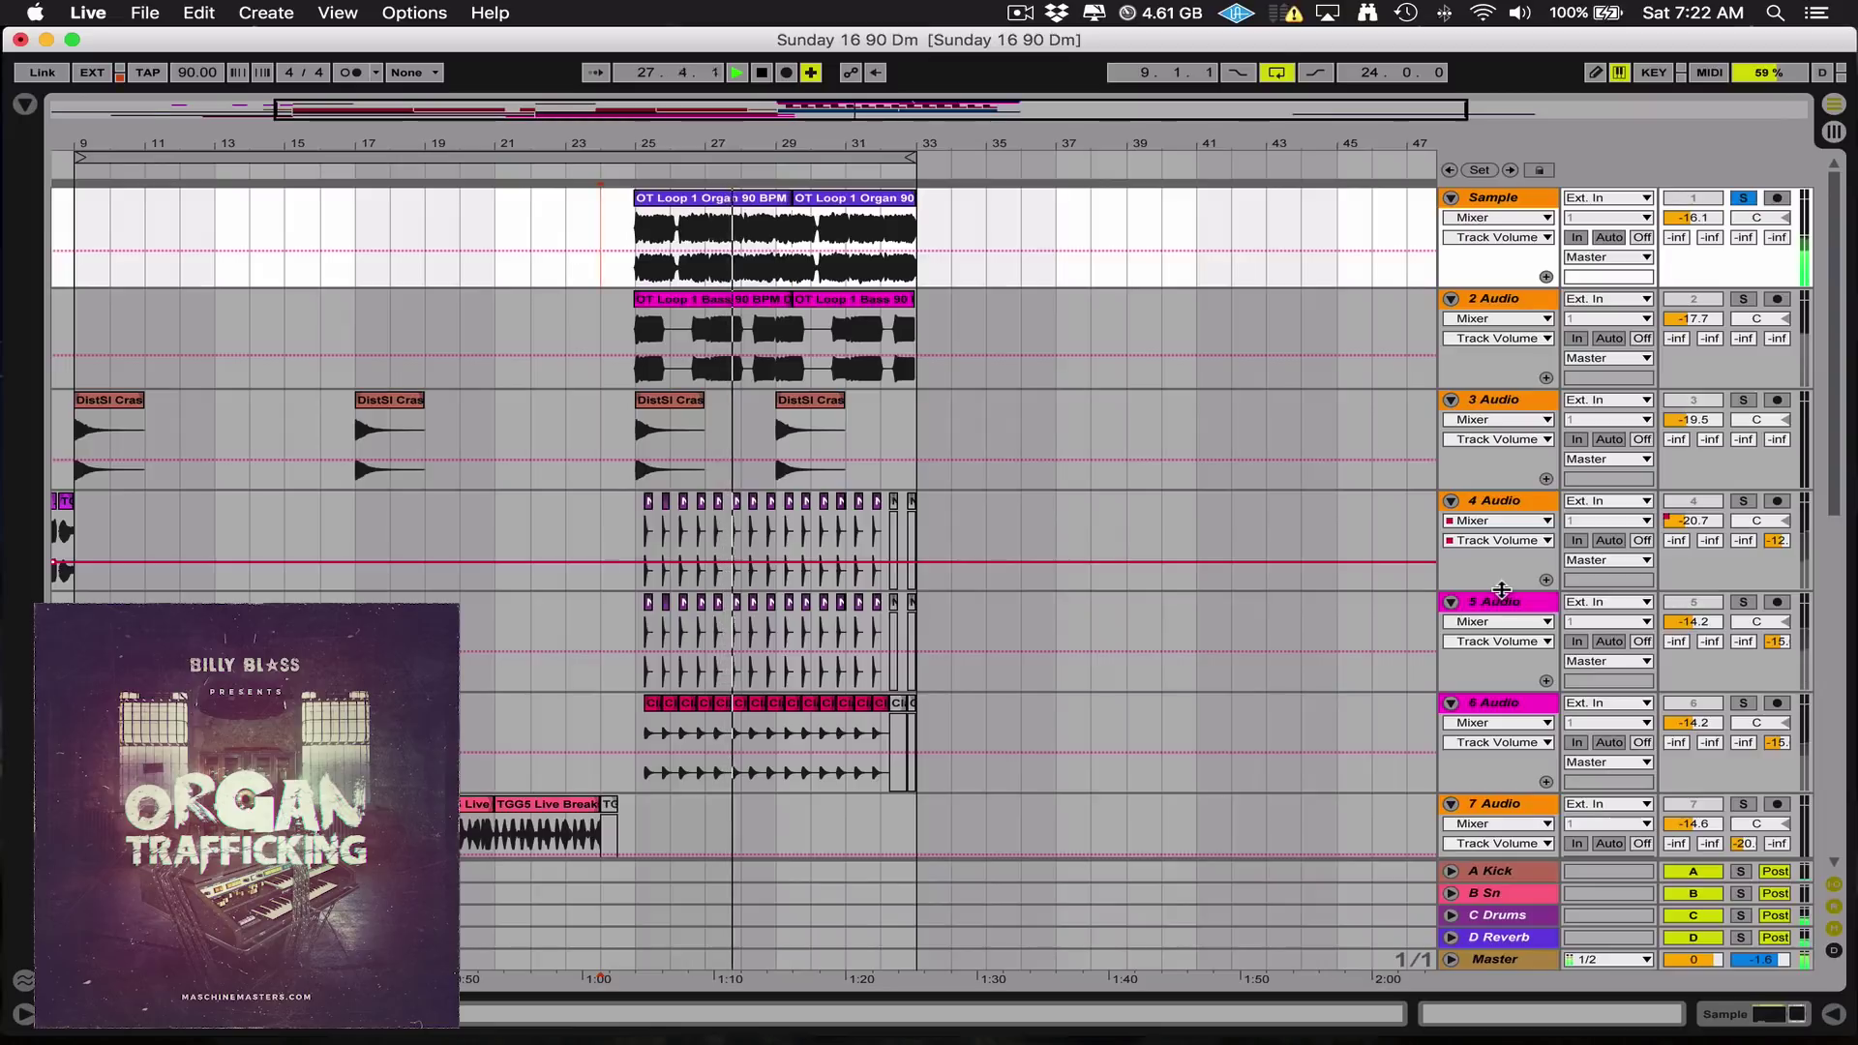
left_click(638, 377)
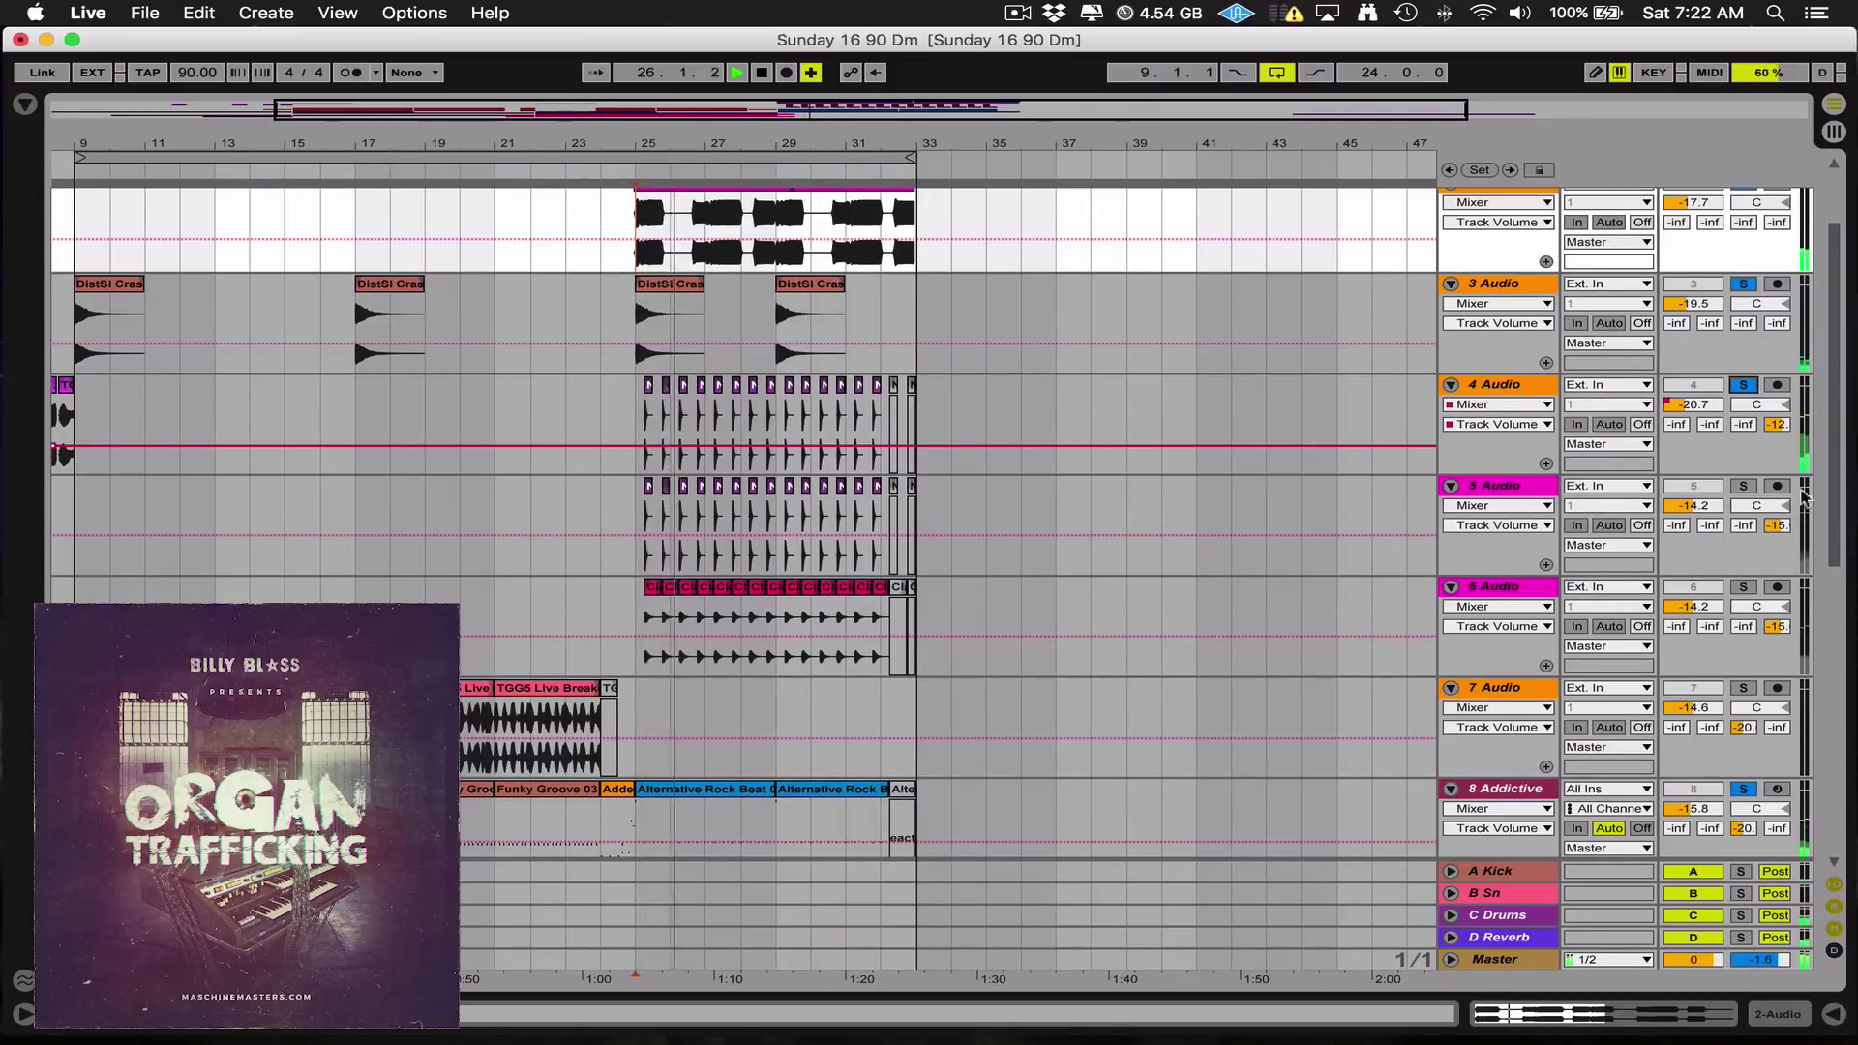
left_click(1742, 486)
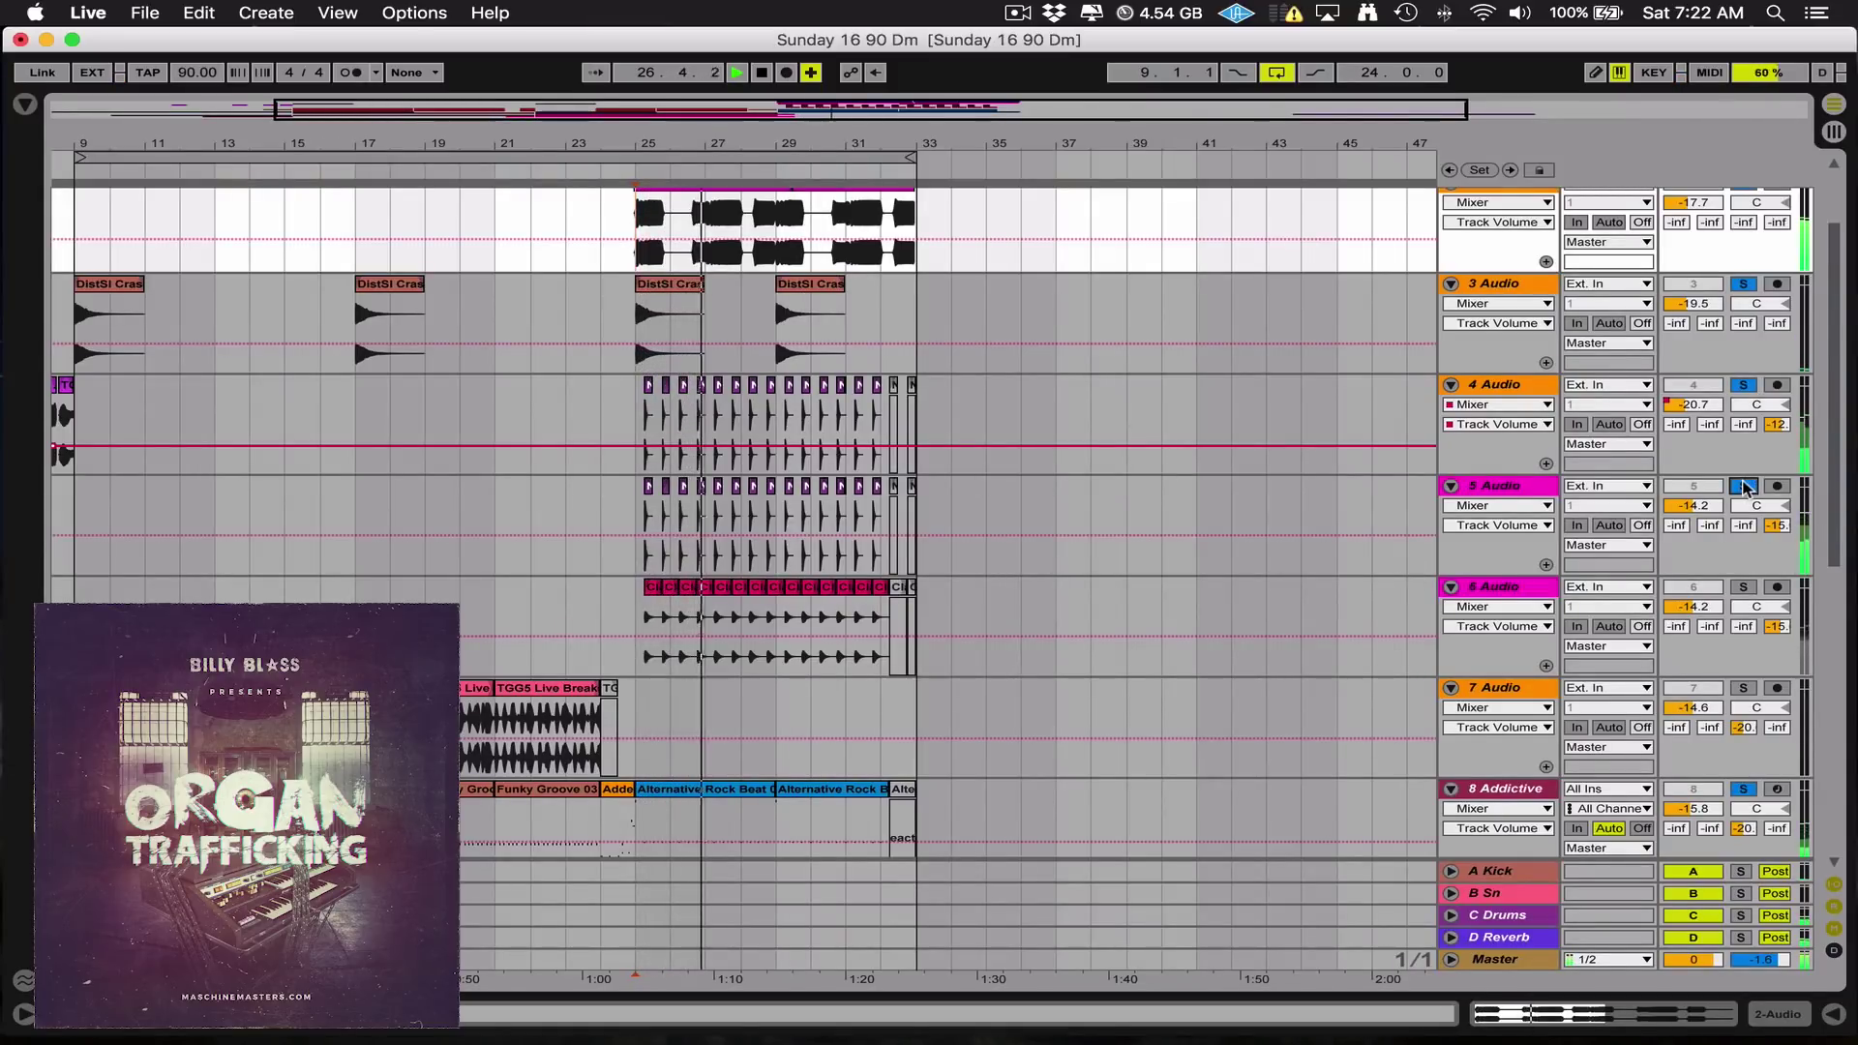
left_click(1745, 587)
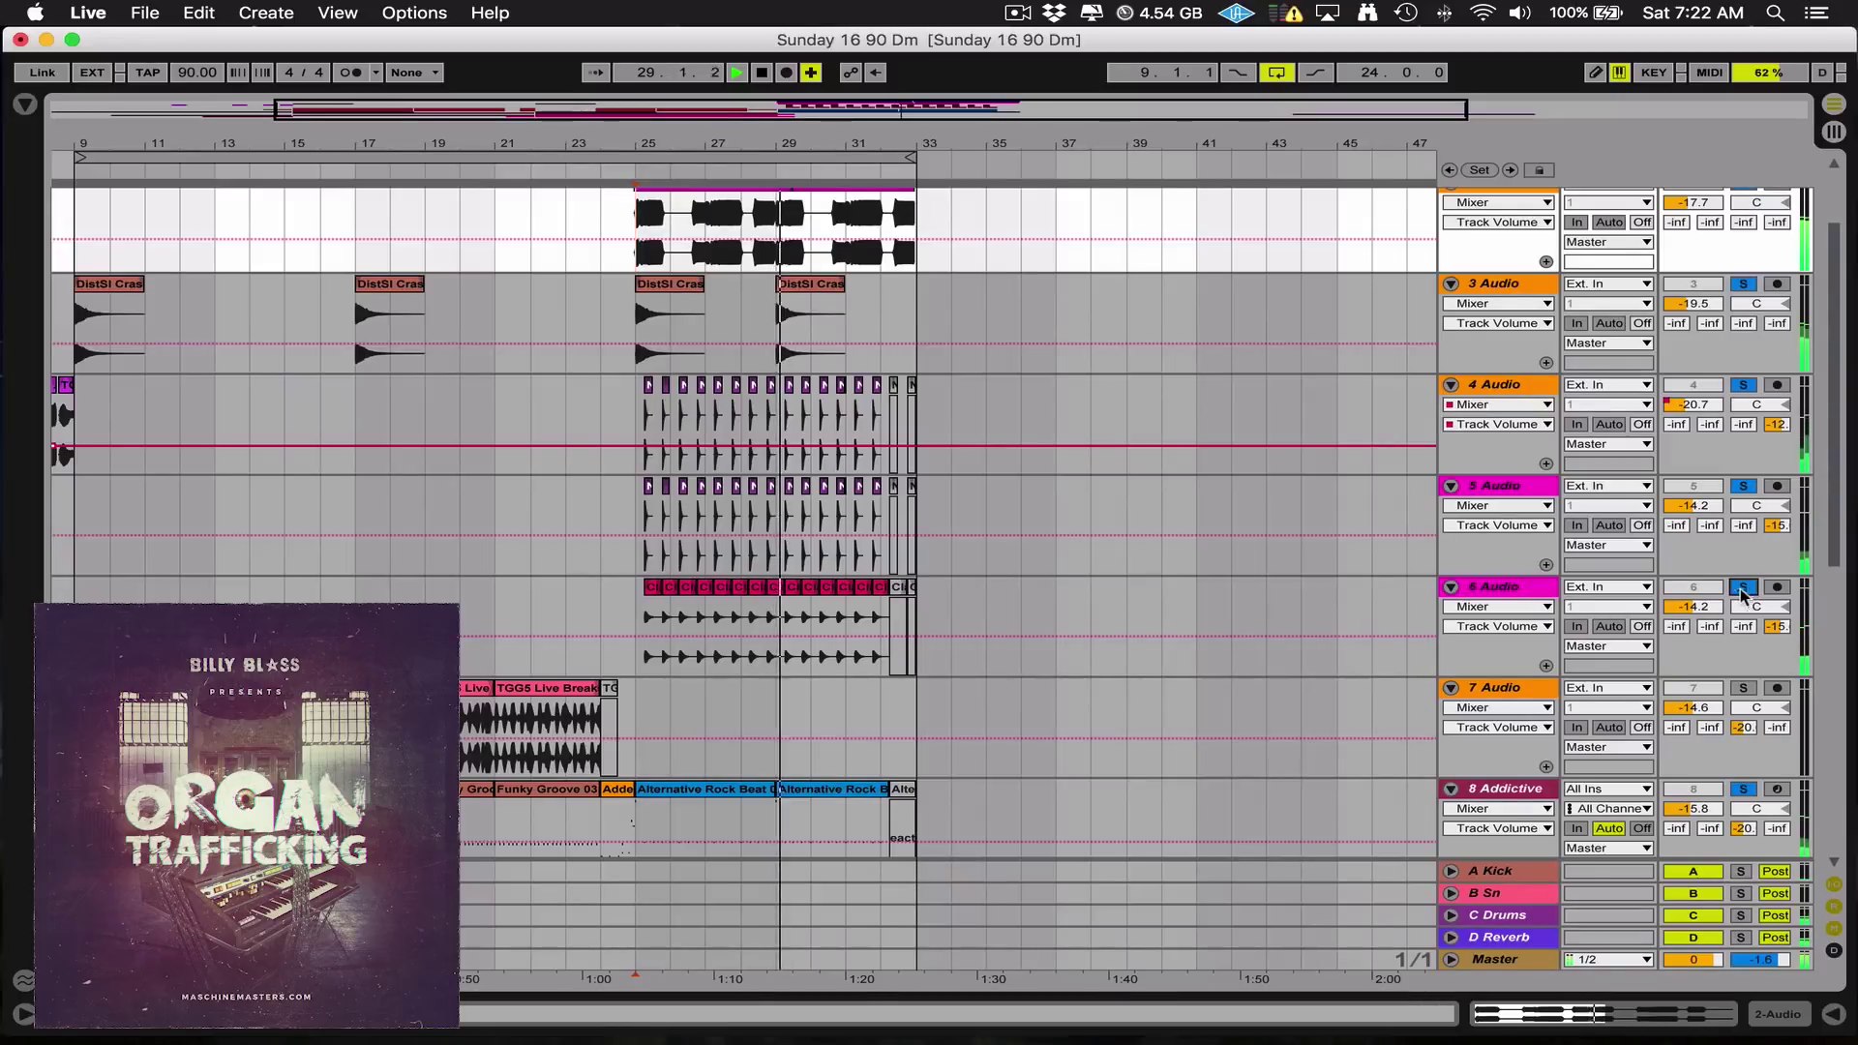
Turn off the track solos, select the 7 Audio track and play the full looped arrangement
scroll(1698, 605, "down", 1)
scroll(1698, 604, "down", 3)
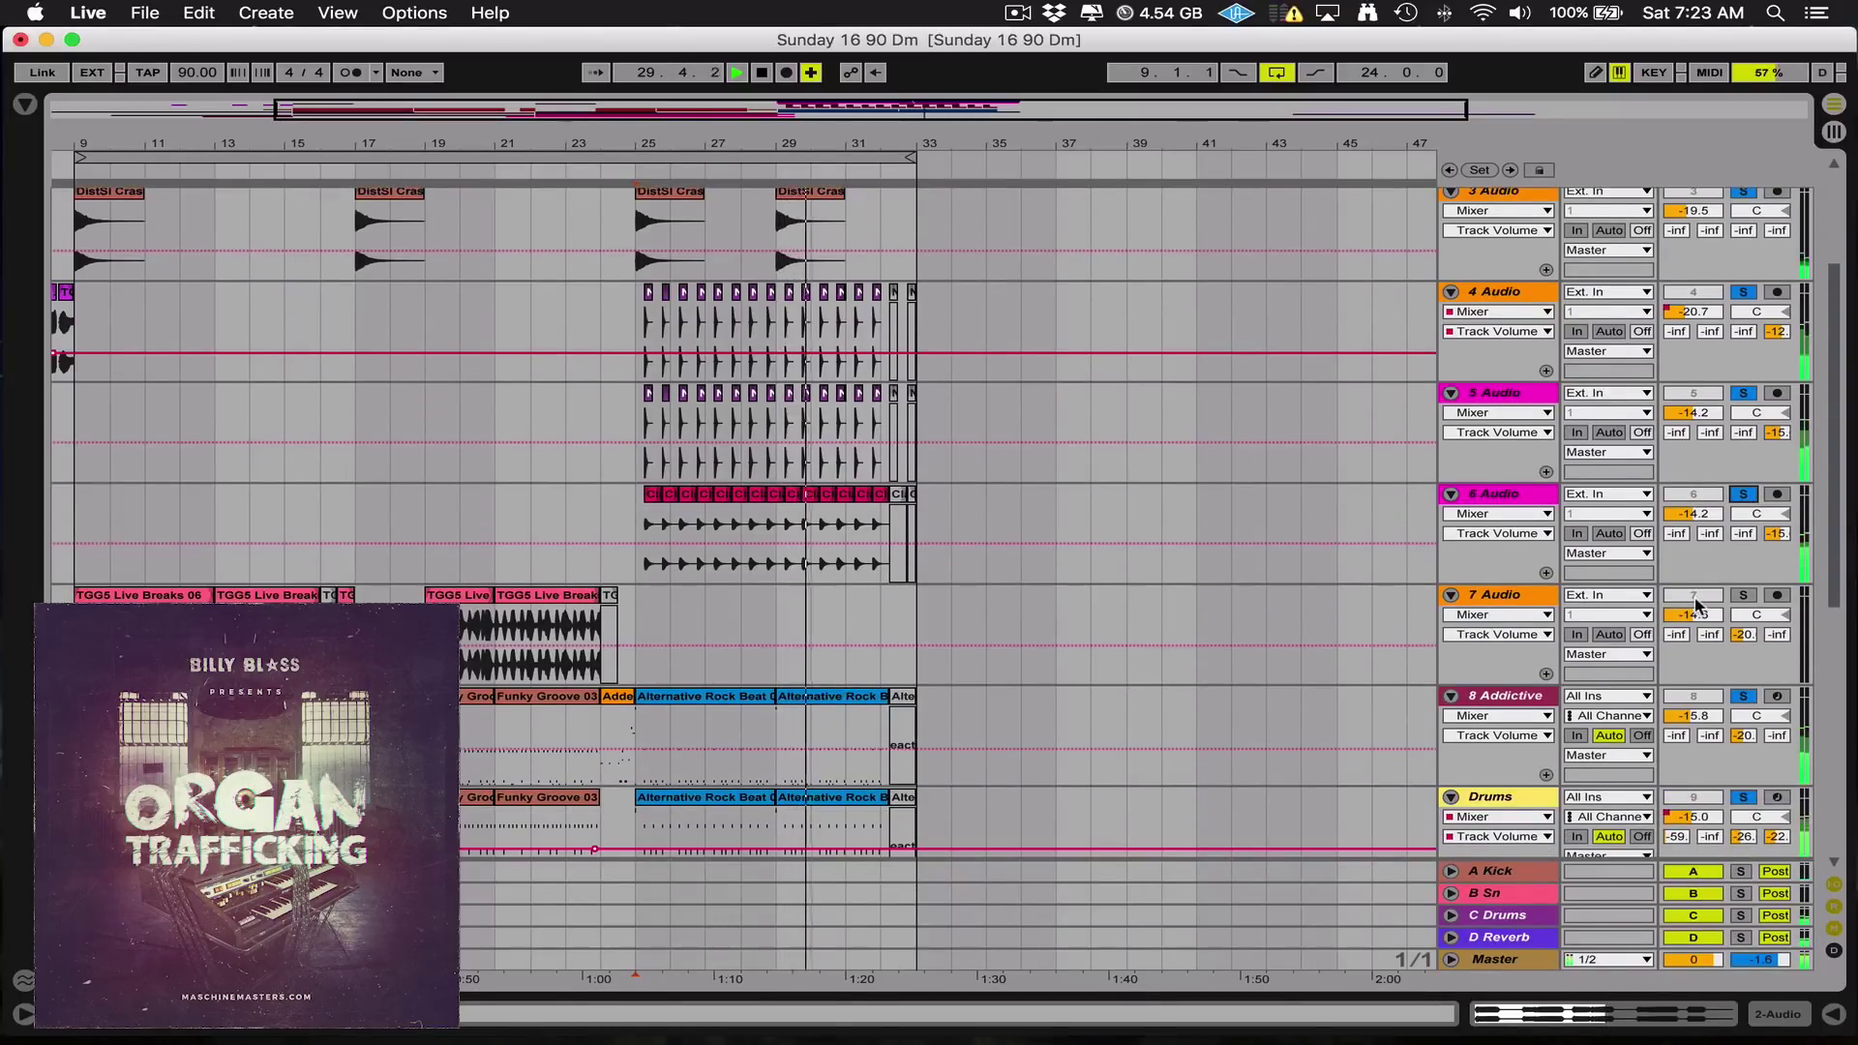
scroll(1693, 605, "down", 4)
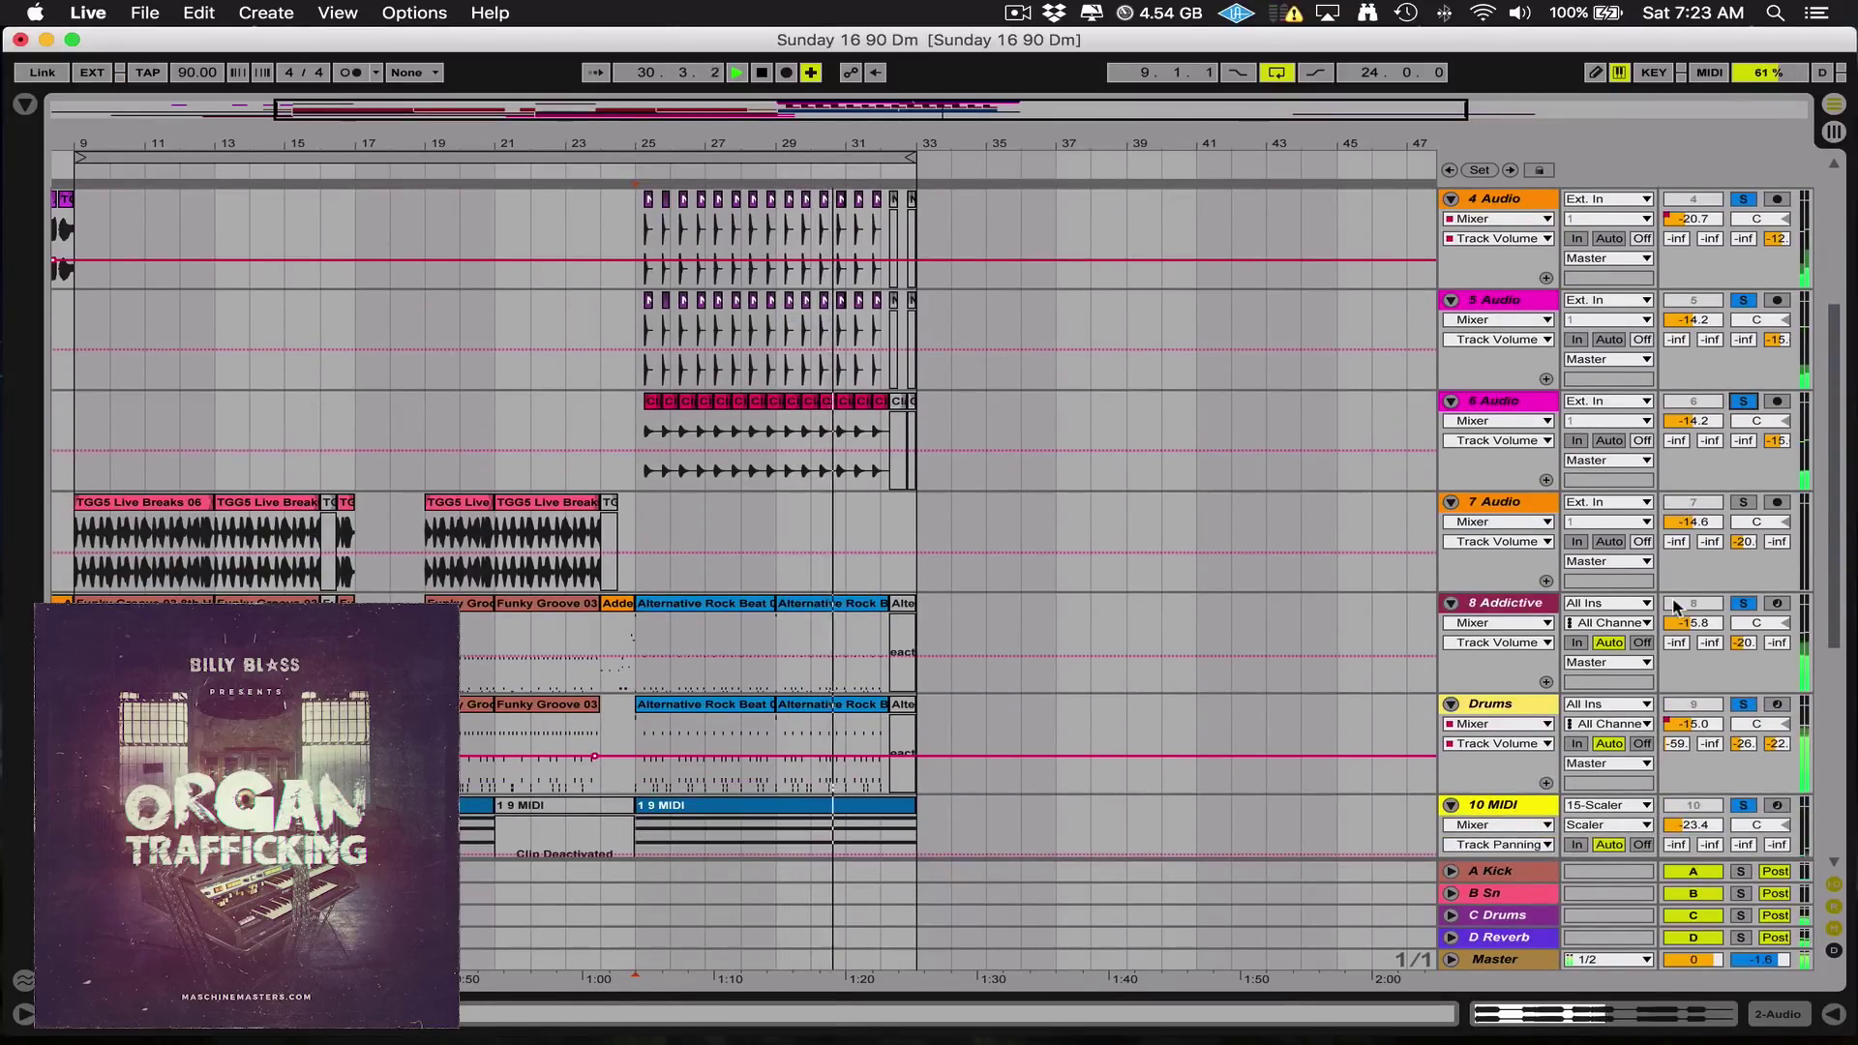
left_click(885, 527)
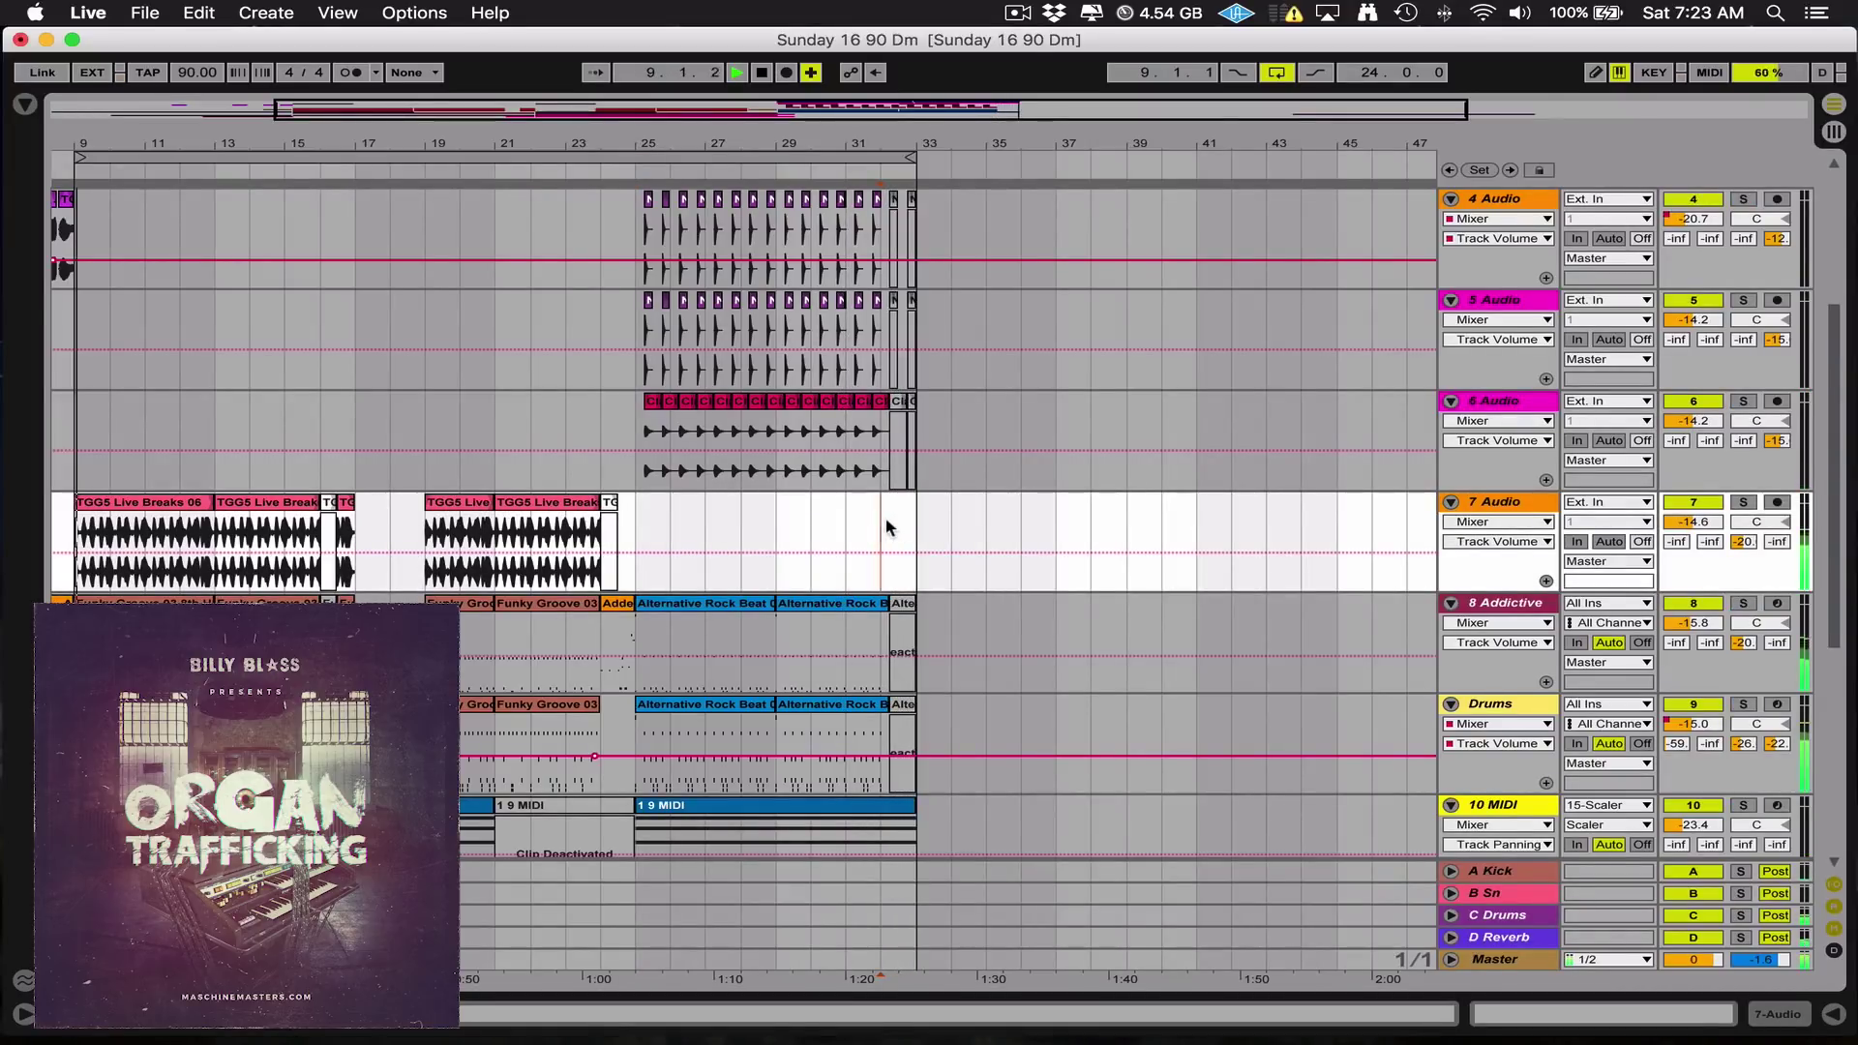
scroll(887, 527, "down", 4)
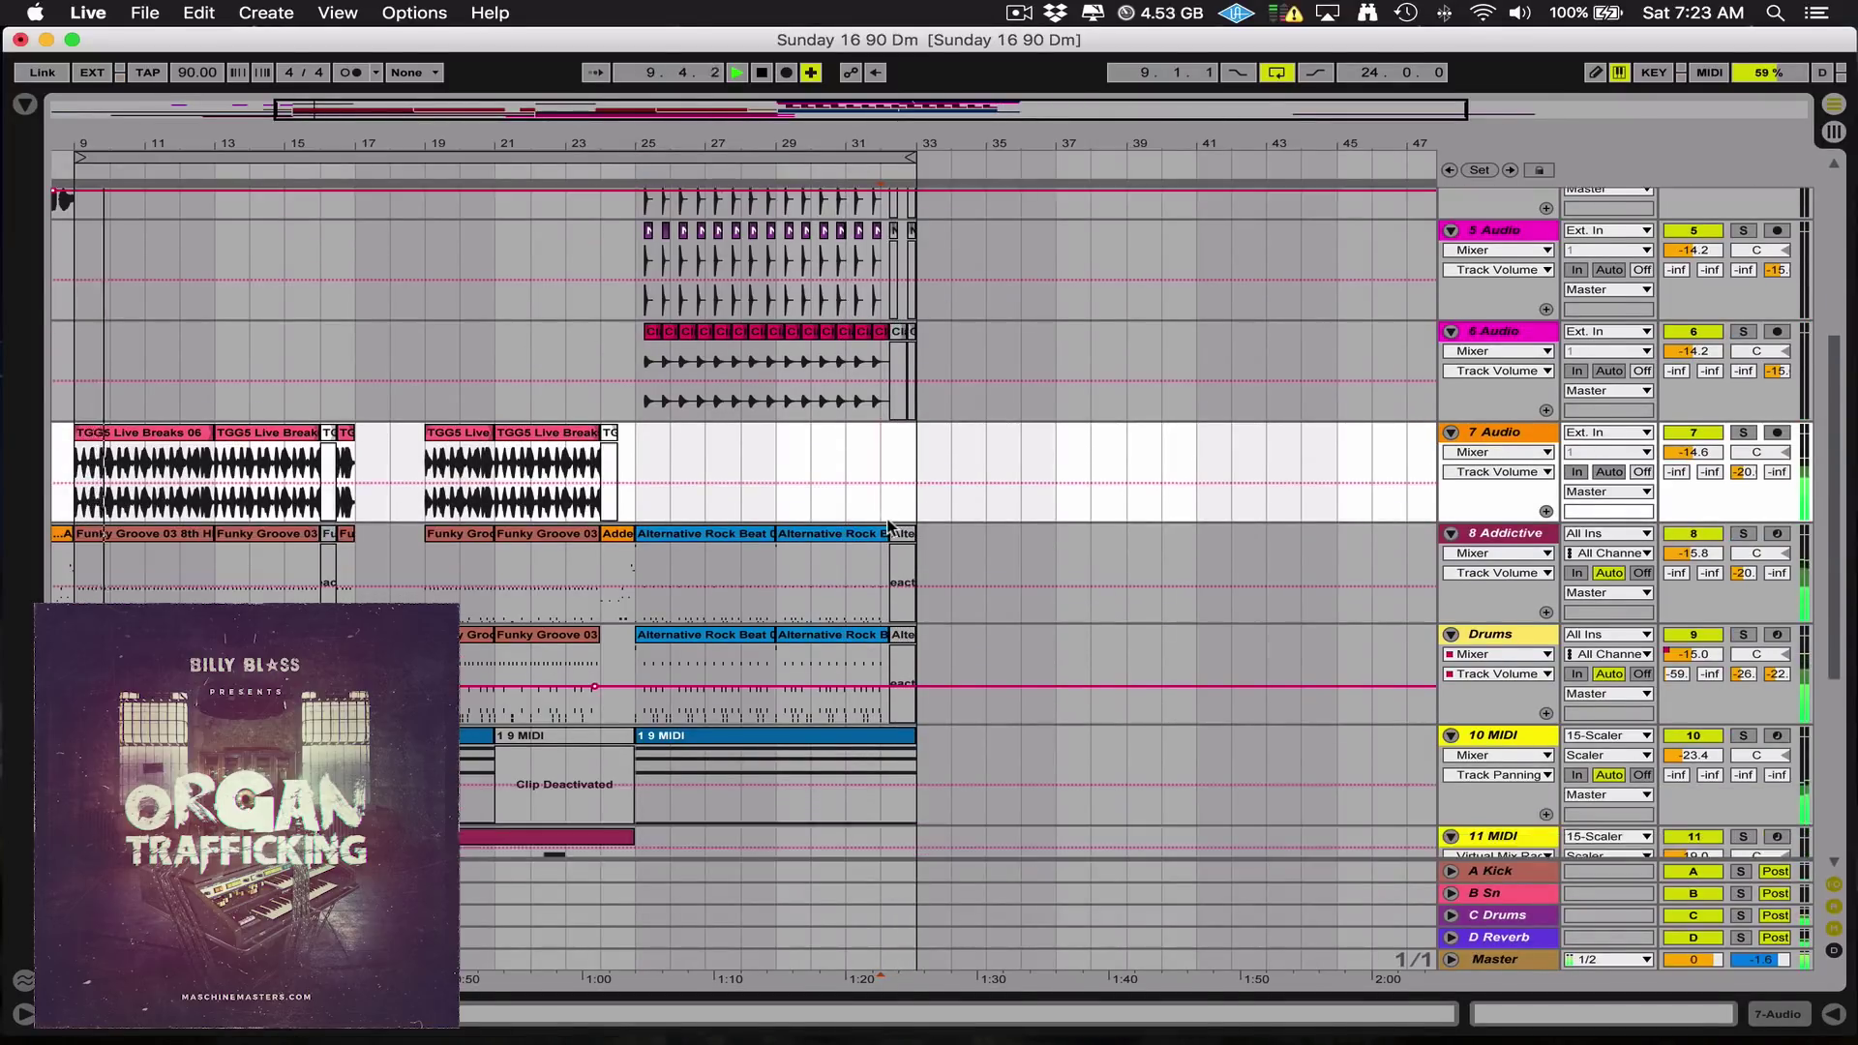
Inspect the Master track's effect plug-ins and move the Virtual Tape Machines window aside during playback from bar 1
scroll(887, 528, "left", 5)
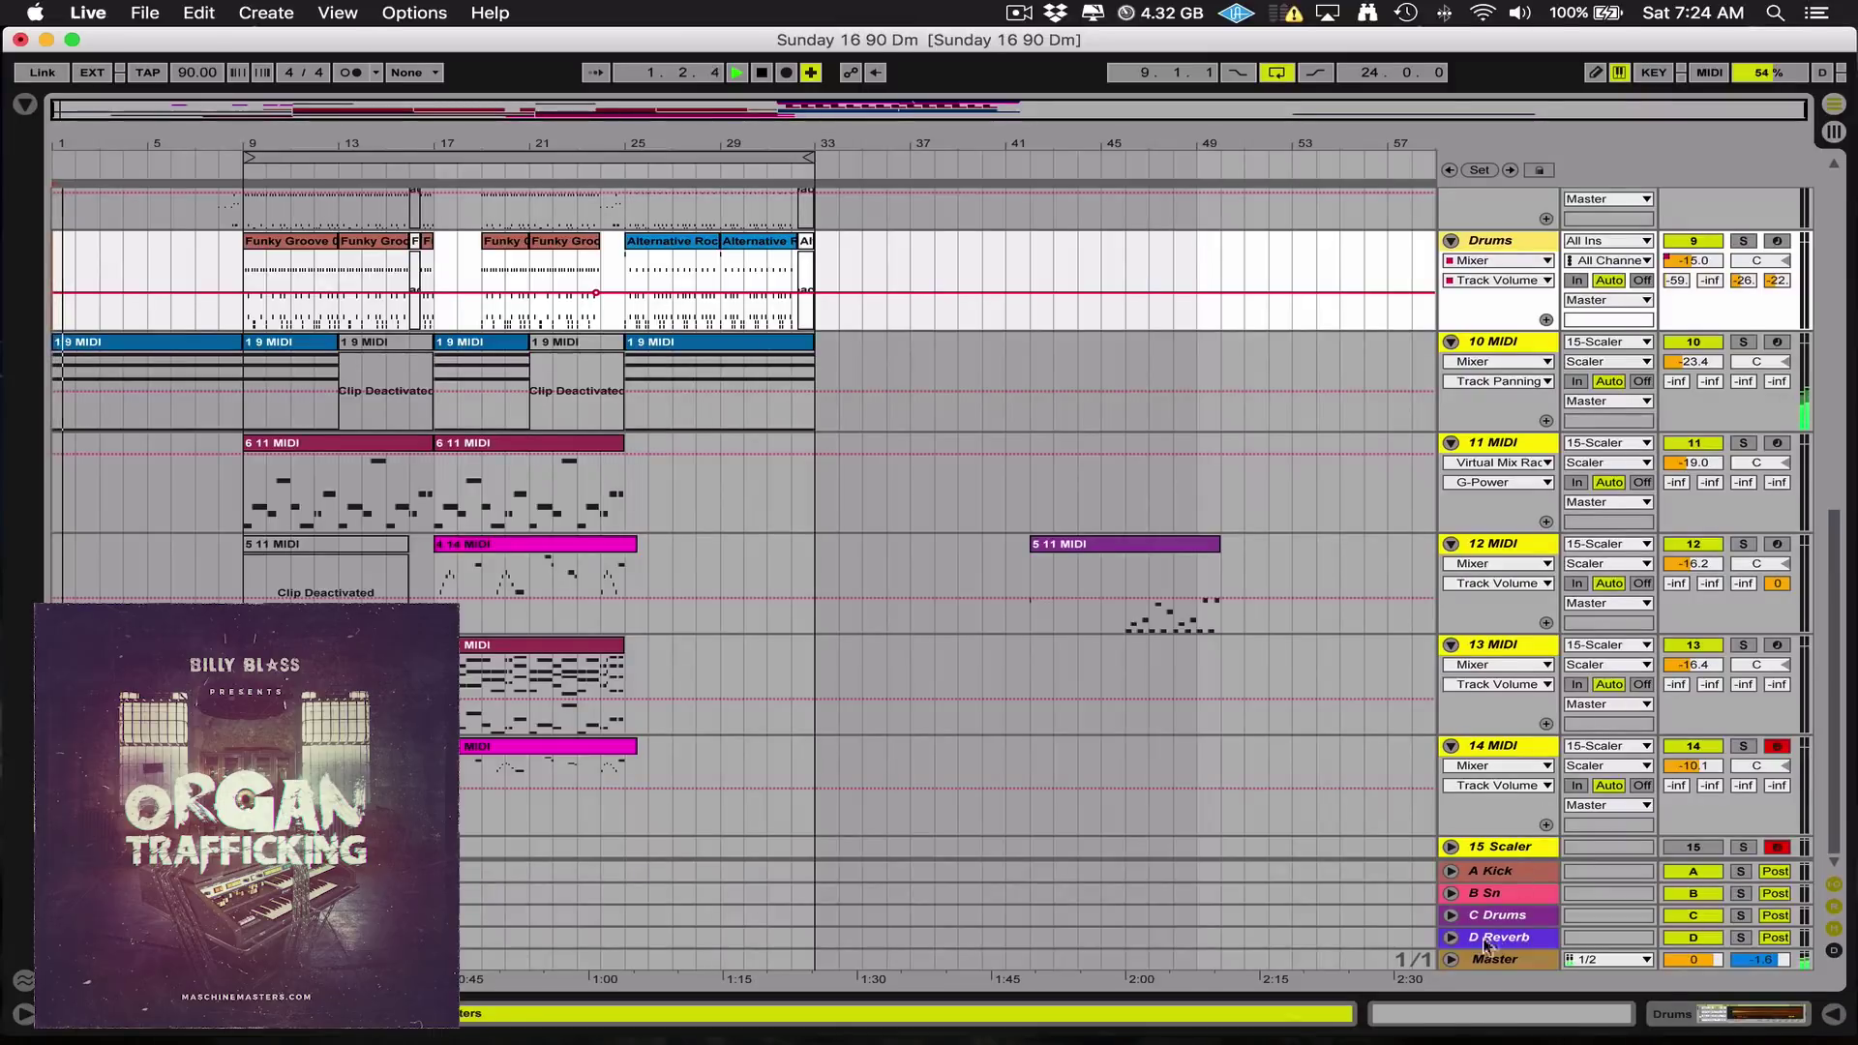
left_click(1480, 960)
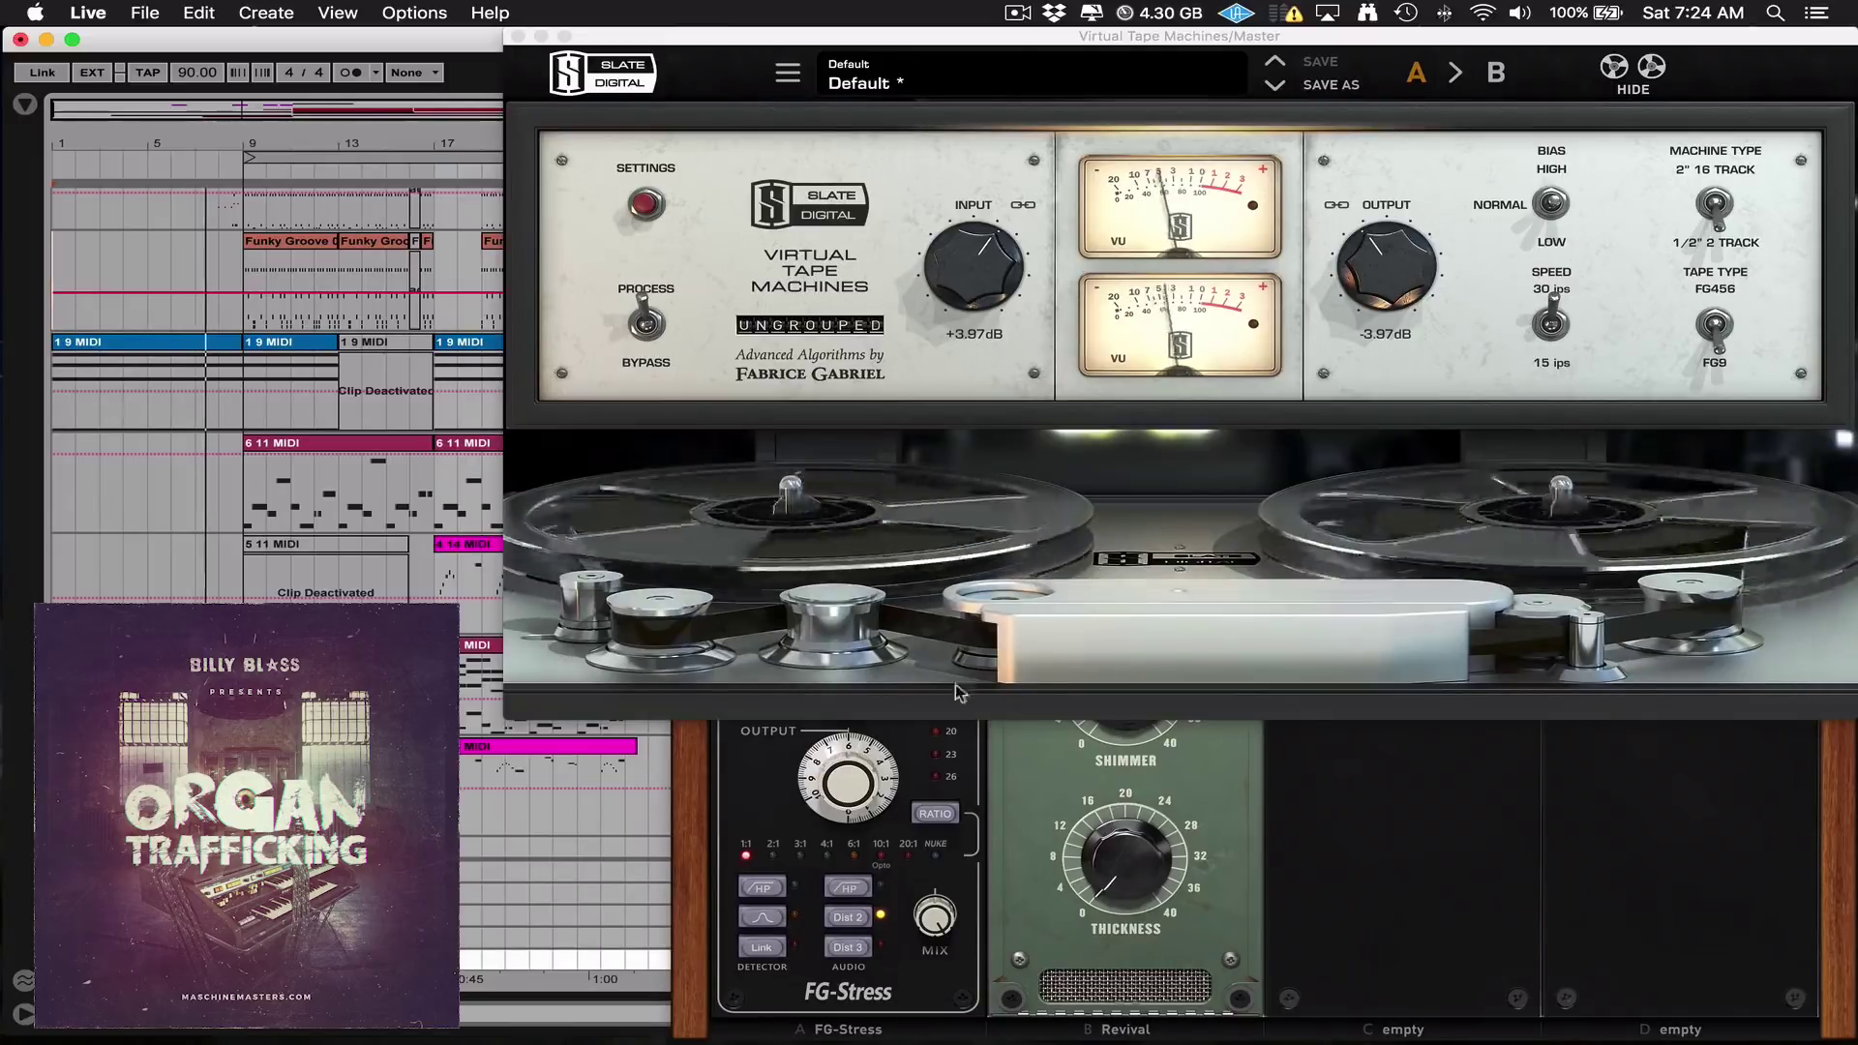
left_click_drag(842, 37, 1009, 12)
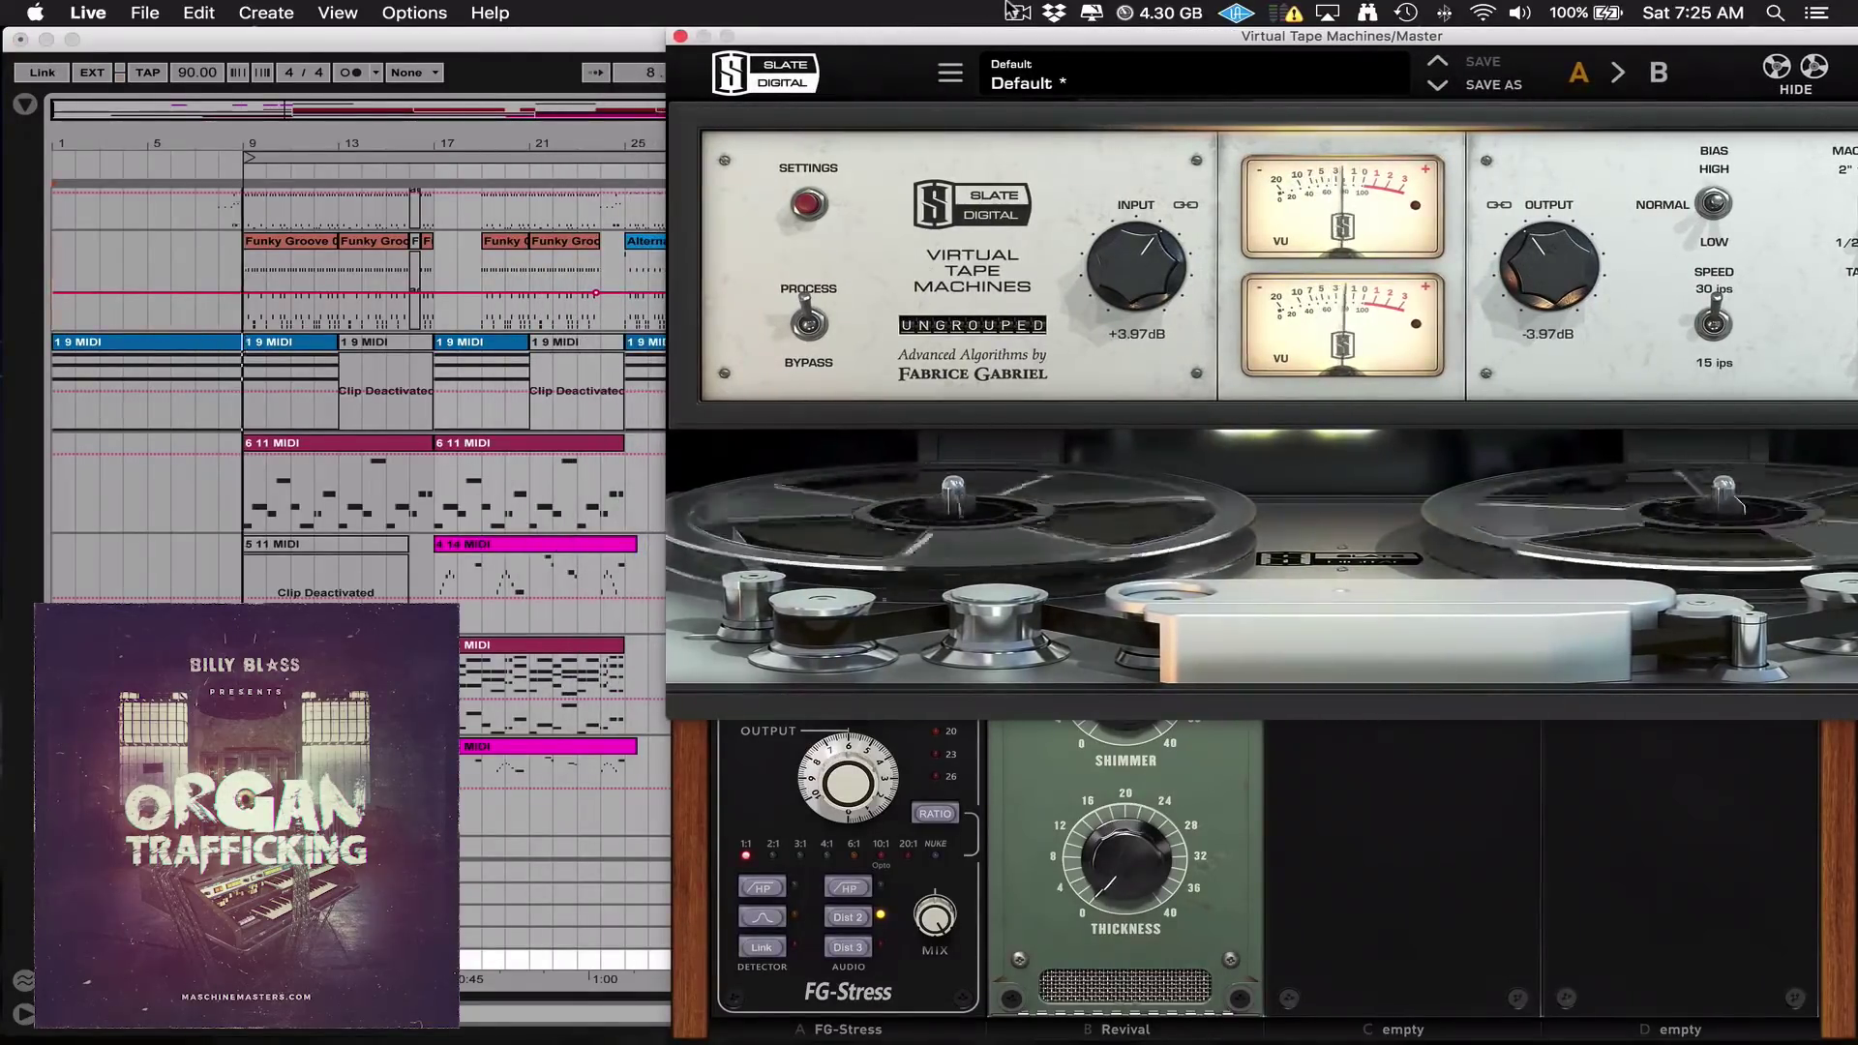